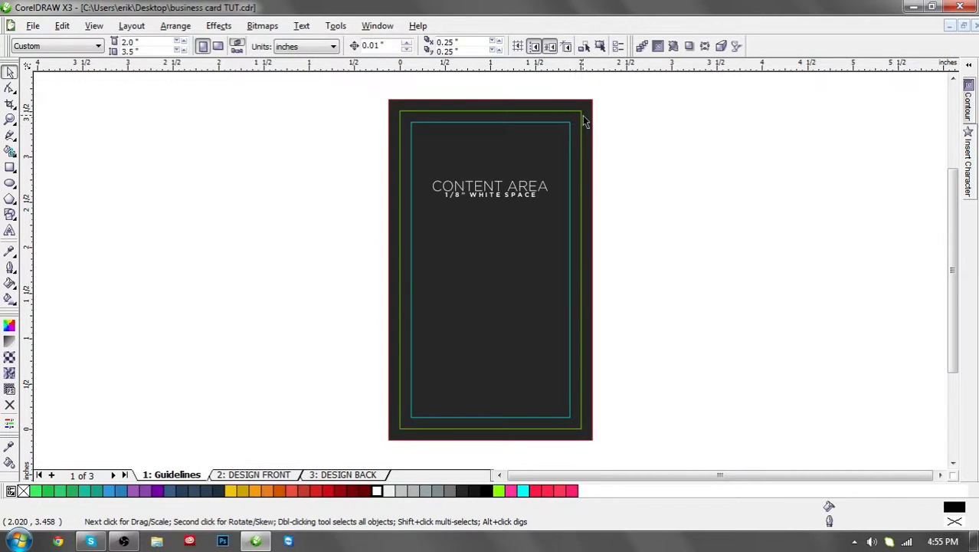
Step: Examine the trim, content-area and bleed rectangles on the Guidelines page and take a brief look at the DESIGN FRONT page
{"action": "left_click", "coordinate": [582, 111]}
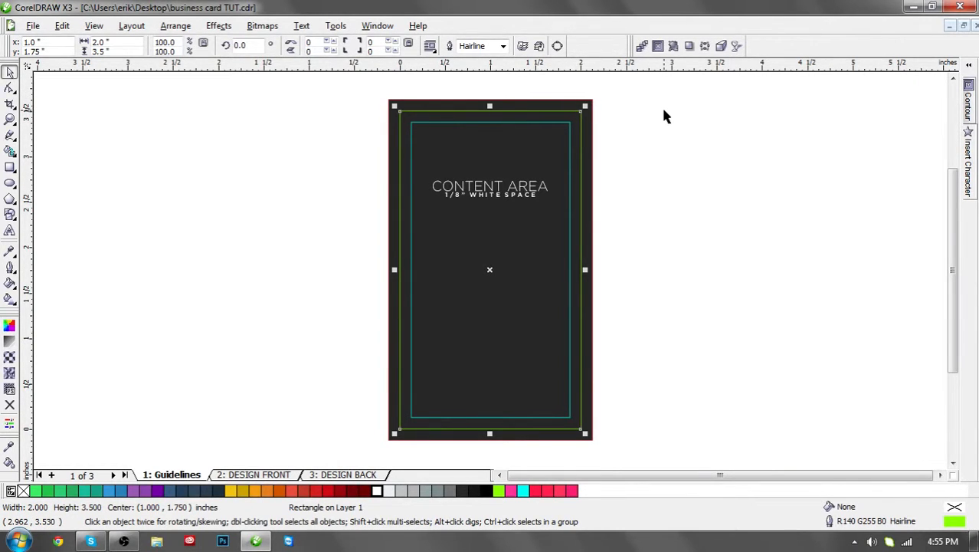
{"action": "left_click", "coordinate": [529, 188]}
{"action": "left_click", "coordinate": [571, 123]}
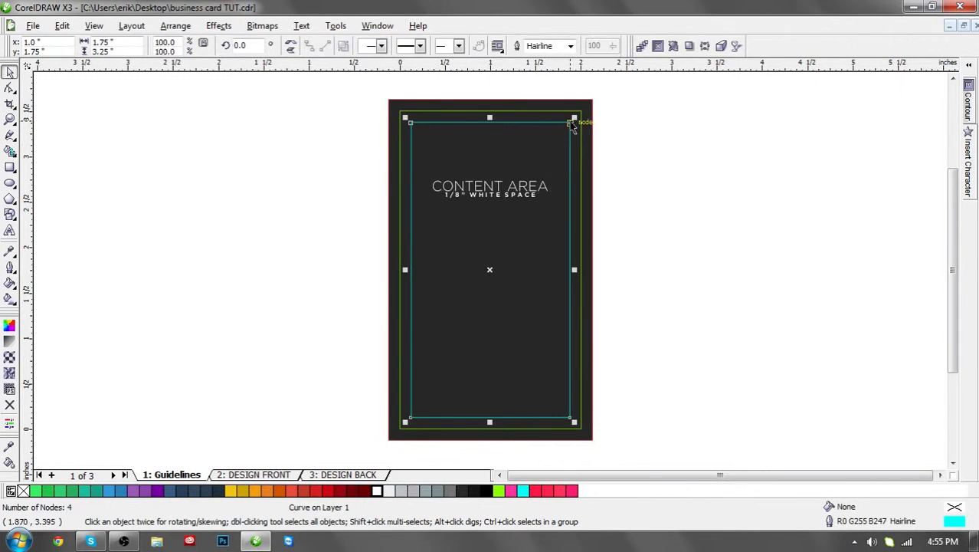
{"action": "left_click", "coordinate": [579, 112]}
{"action": "left_click", "coordinate": [656, 121]}
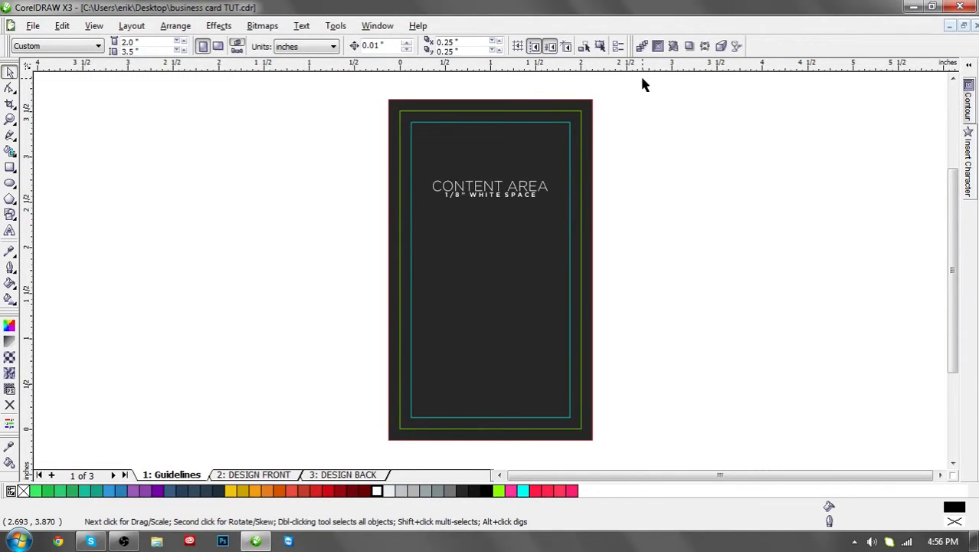
{"action": "left_click", "coordinate": [587, 124]}
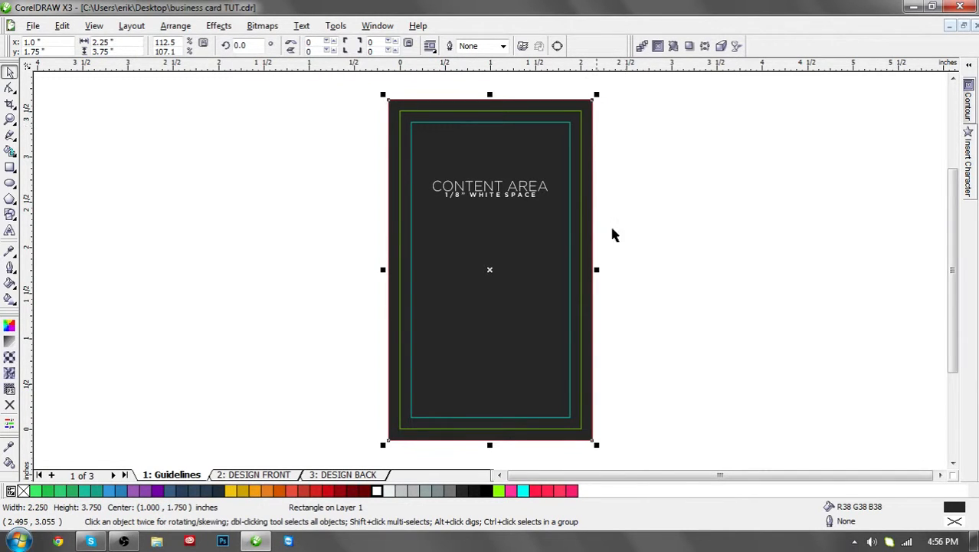
{"action": "left_click", "coordinate": [251, 475]}
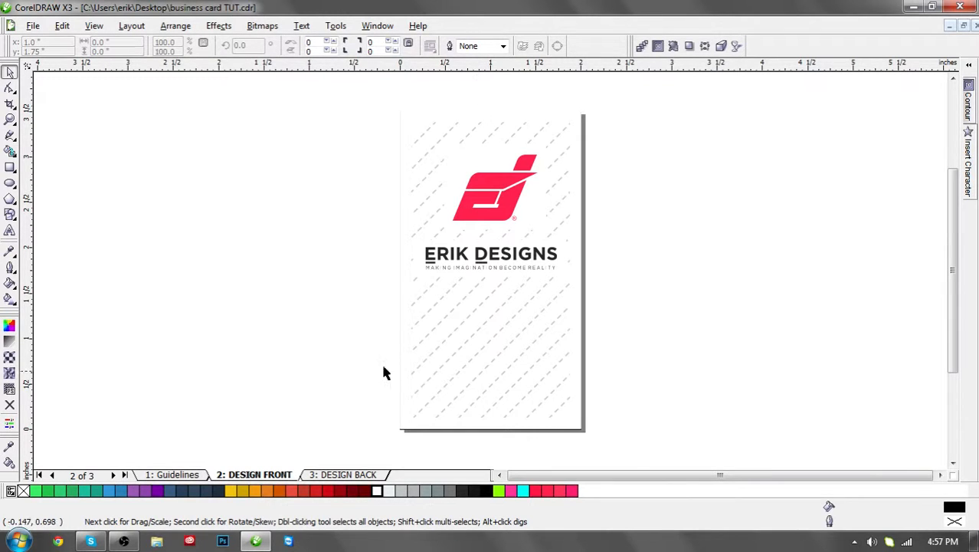
{"action": "left_click", "coordinate": [171, 475]}
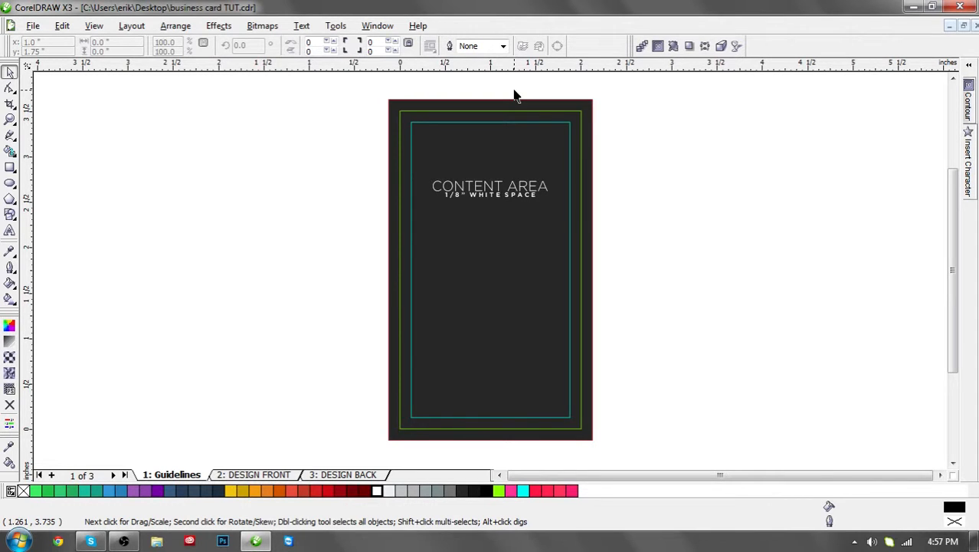
Step: Draw a closed jagged shape about 3.26 by 1.15 inches with the Pen tool, extending past the card's lower bleed edges
{"action": "left_click", "coordinate": [15, 141]}
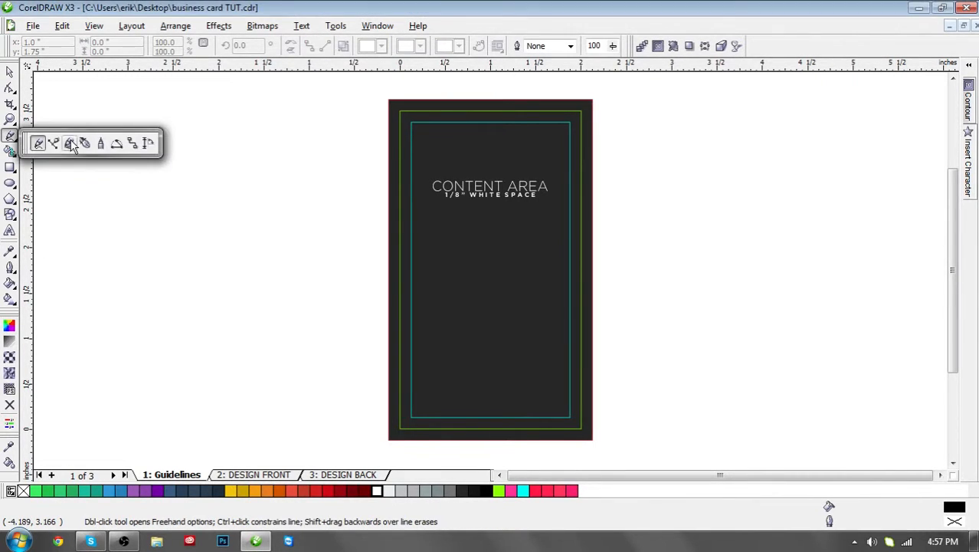
{"action": "left_click", "coordinate": [84, 143]}
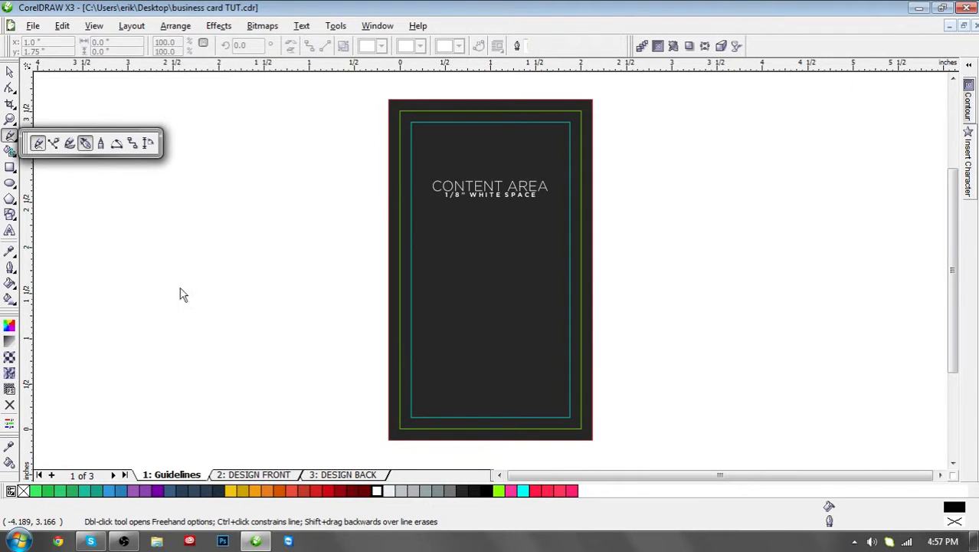
{"action": "left_click", "coordinate": [364, 427]}
{"action": "left_click", "coordinate": [434, 366]}
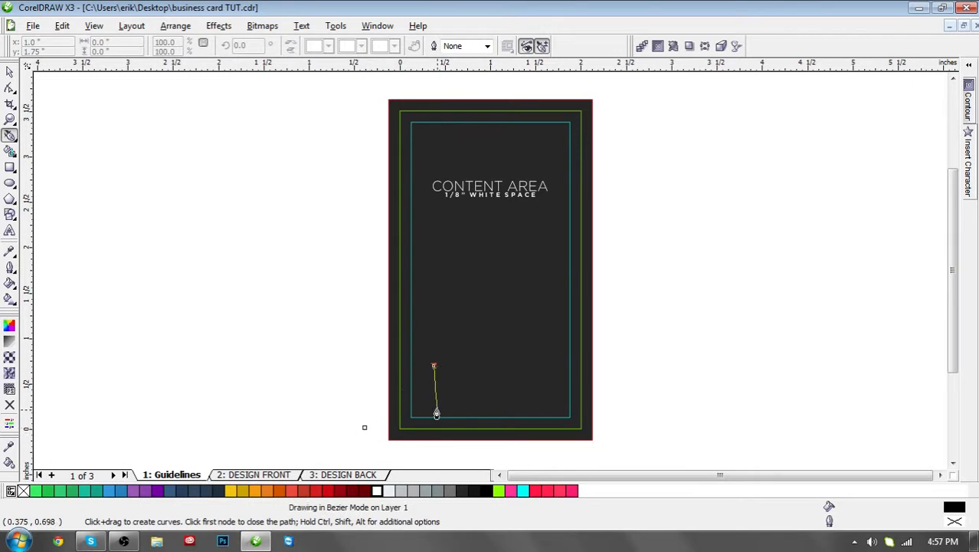
{"action": "left_click", "coordinate": [439, 428]}
{"action": "left_click", "coordinate": [532, 384]}
{"action": "left_click", "coordinate": [539, 413]}
{"action": "left_click", "coordinate": [607, 358]}
{"action": "left_click", "coordinate": [645, 376]}
{"action": "left_click_drag", "start_coordinate": [567, 457], "coordinate": [536, 457]}
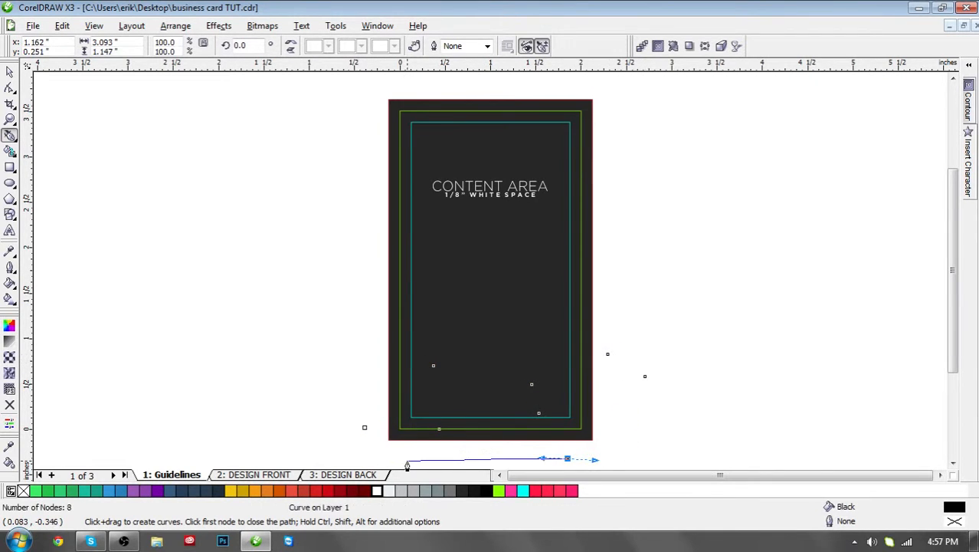
{"action": "left_click", "coordinate": [365, 428]}
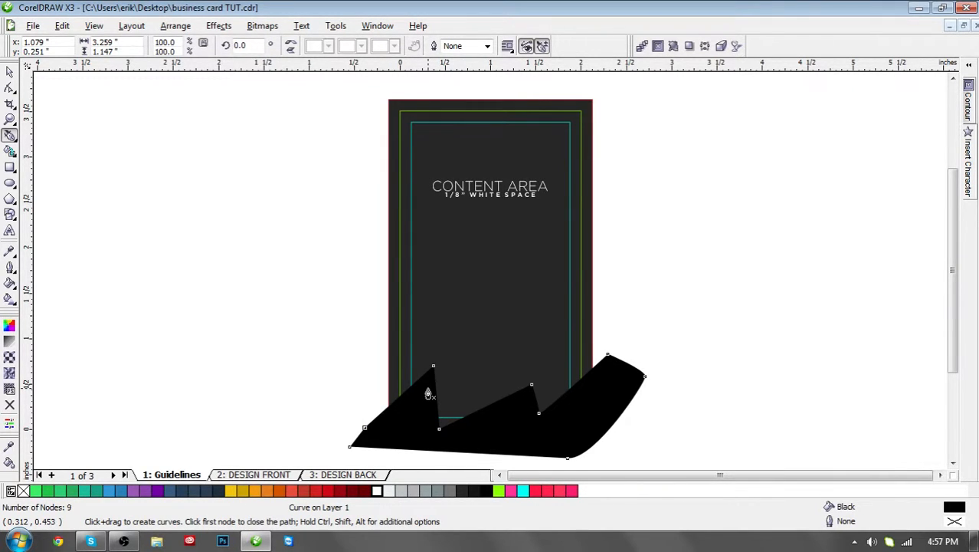
Step: Delete the black jagged shape that extends past the bleed area
{"action": "left_click", "coordinate": [10, 72]}
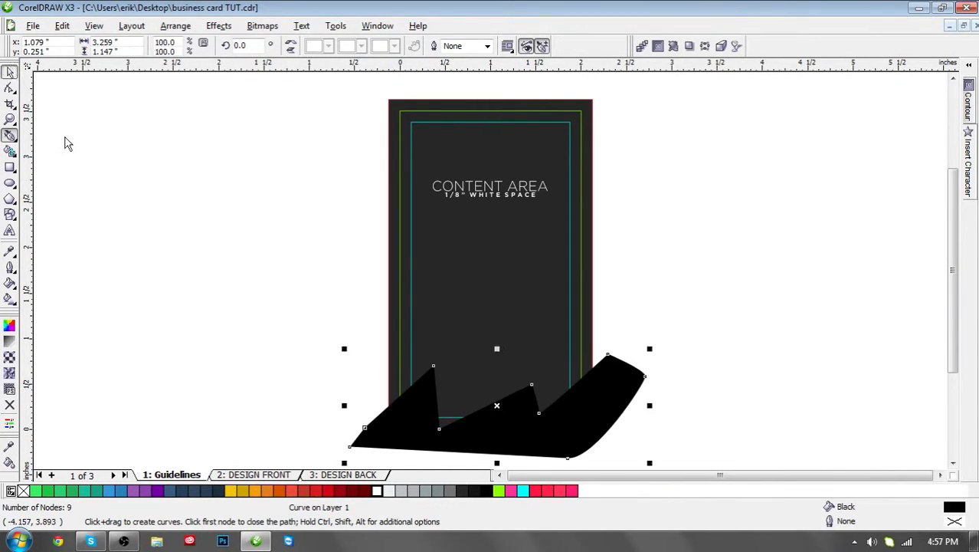
{"action": "left_click", "coordinate": [183, 211]}
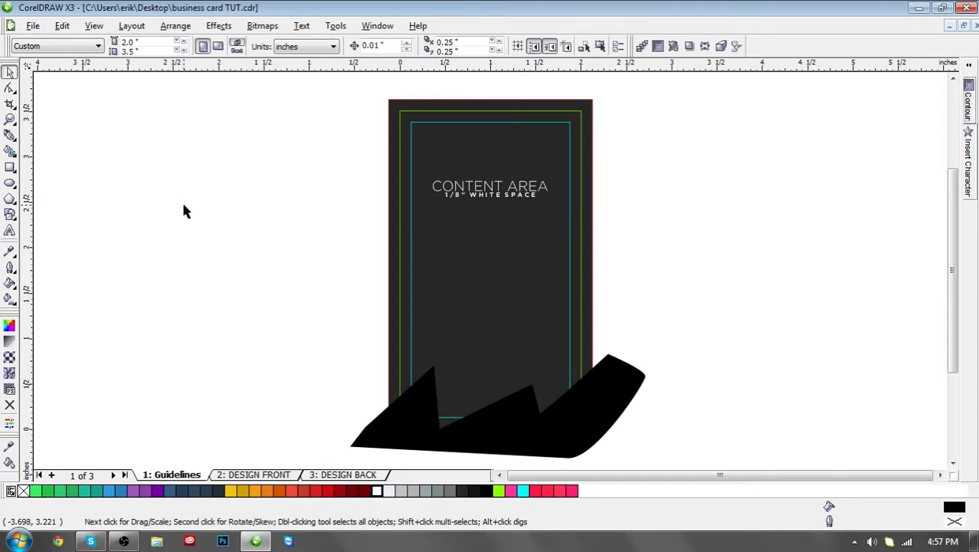
{"action": "left_click", "coordinate": [419, 409]}
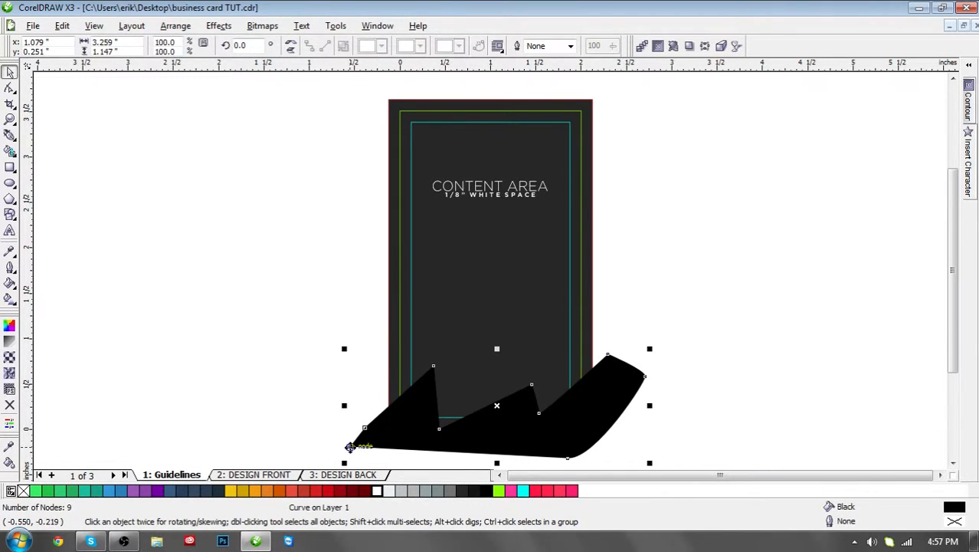
{"action": "key", "text": "Delete"}
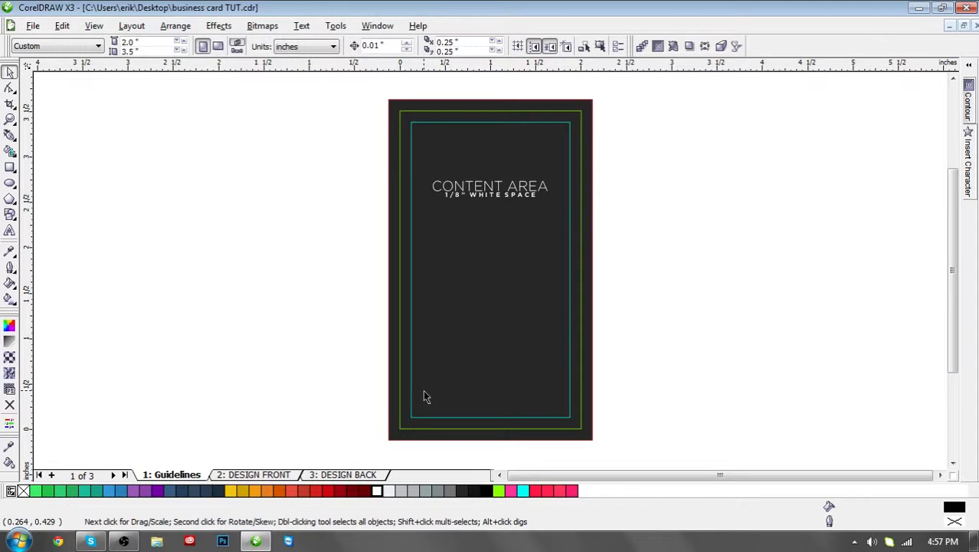
Step: Draw a closed jagged shape about 2.0 by 0.45 inches with the Pen tool, along the bottom inside the green trim rectangle
{"action": "left_click", "coordinate": [10, 135]}
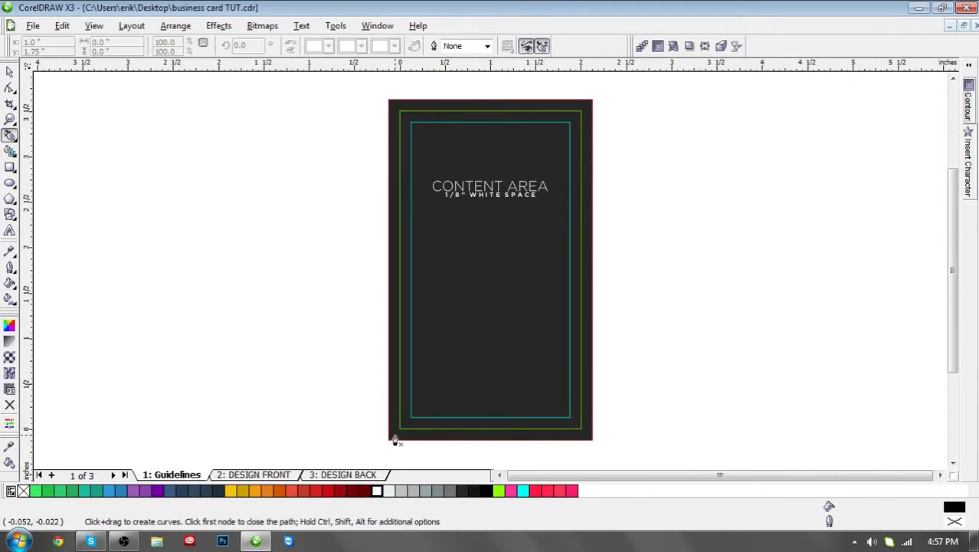
{"action": "left_click", "coordinate": [400, 399]}
{"action": "left_click", "coordinate": [399, 429]}
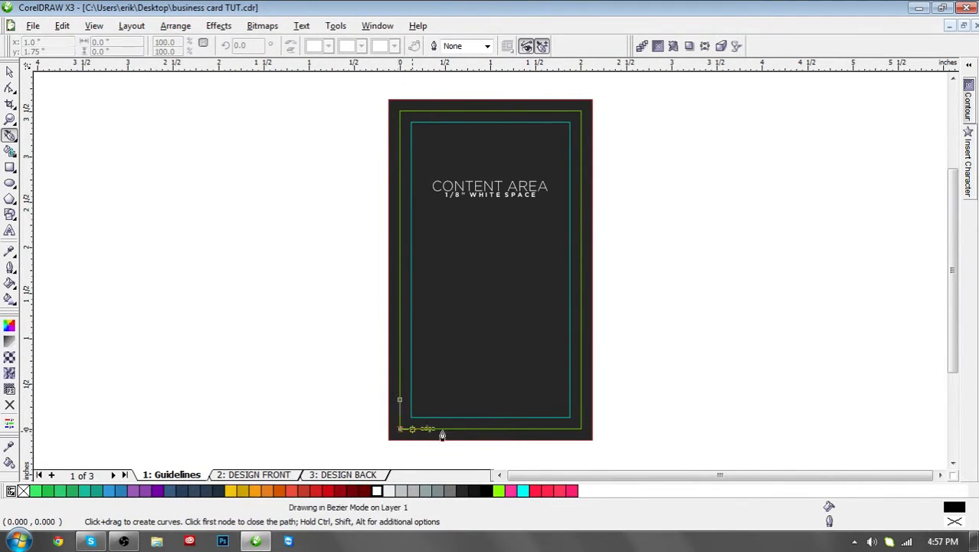
{"action": "left_click", "coordinate": [581, 428]}
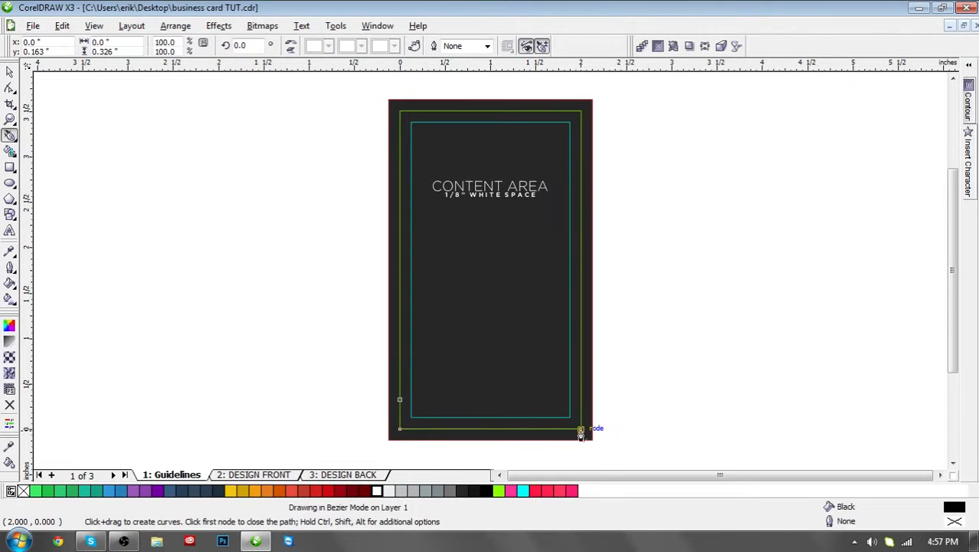
{"action": "left_click", "coordinate": [580, 388]}
{"action": "left_click", "coordinate": [562, 408]}
{"action": "left_click", "coordinate": [541, 390]}
{"action": "left_click", "coordinate": [516, 409]}
{"action": "left_click", "coordinate": [456, 399]}
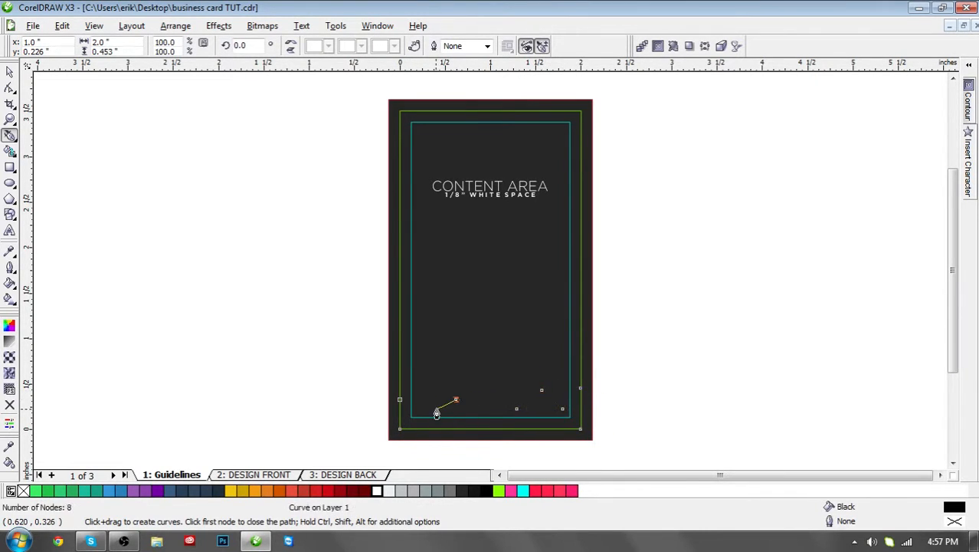
{"action": "left_click", "coordinate": [435, 409]}
{"action": "left_click", "coordinate": [422, 410]}
{"action": "left_click", "coordinate": [399, 399]}
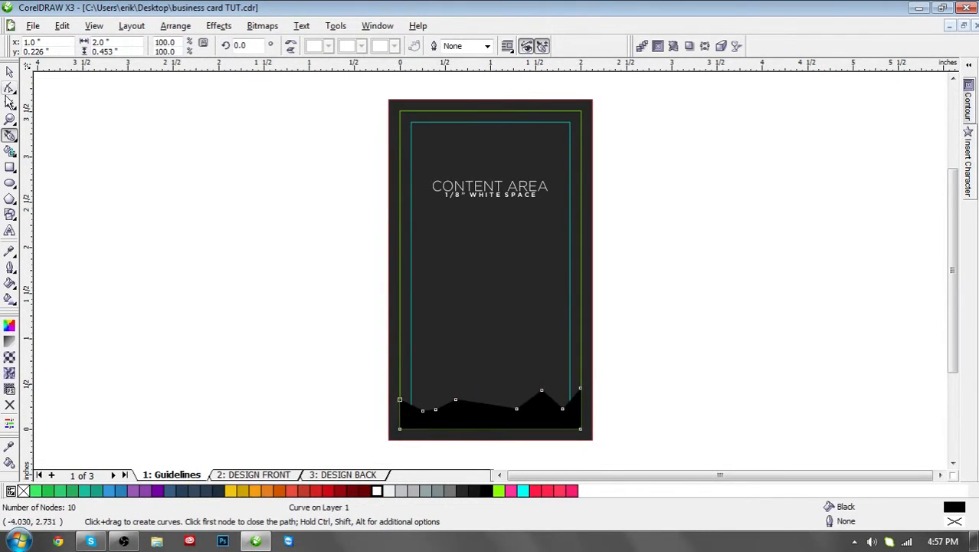
Step: Delete the dark background rectangle and the black jagged shape along the card's bottom
{"action": "left_click", "coordinate": [10, 71]}
{"action": "left_click", "coordinate": [393, 284]}
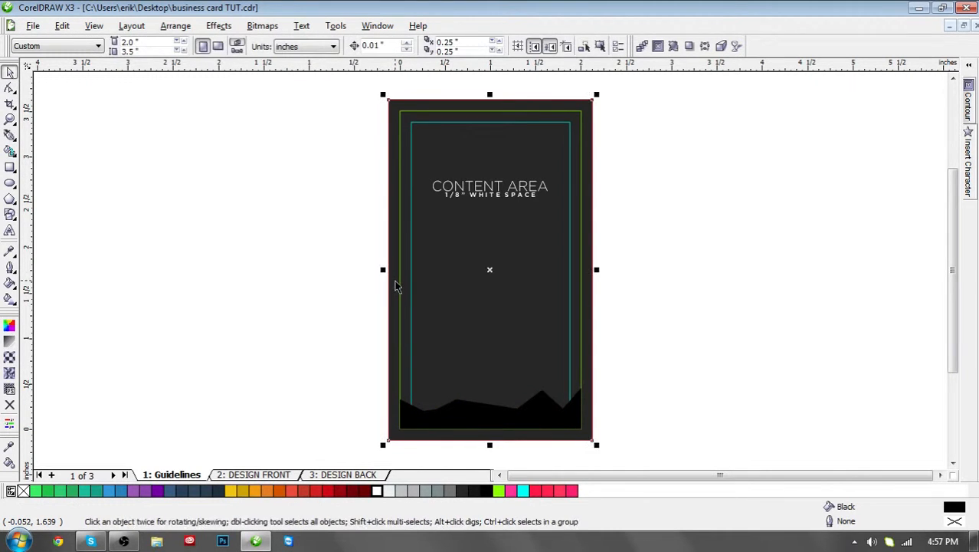
{"action": "key", "text": "Delete"}
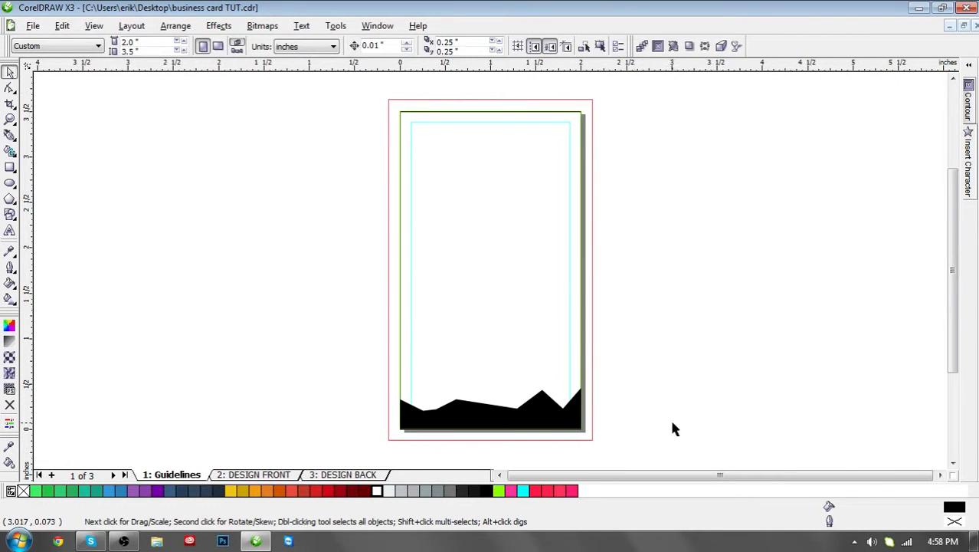
{"action": "left_click", "coordinate": [546, 415]}
{"action": "key", "text": "Delete"}
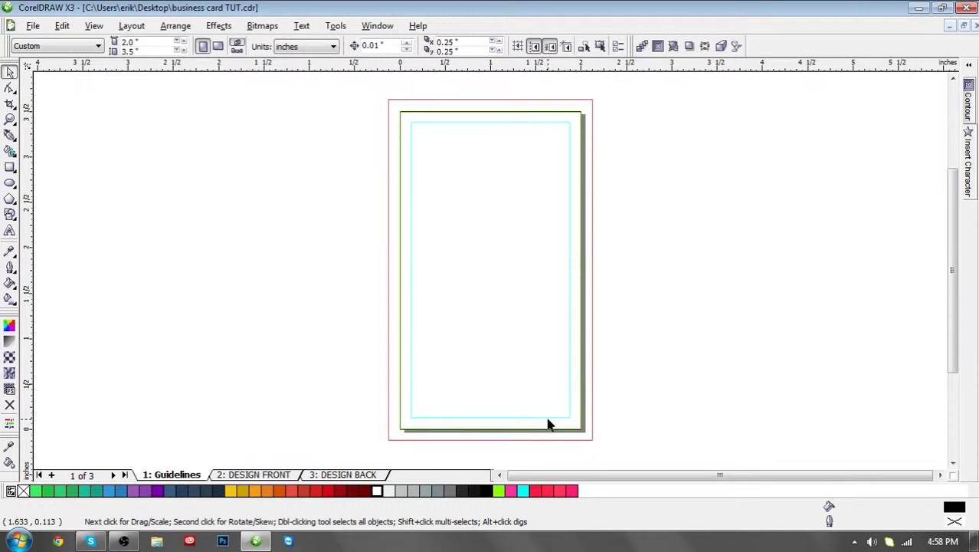
Step: Undo the deletions and the drawing of the jagged shape, back to the original guidelines layout with the dark background
{"action": "key", "text": "ctrl+z"}
{"action": "key", "text": "ctrl+z"}
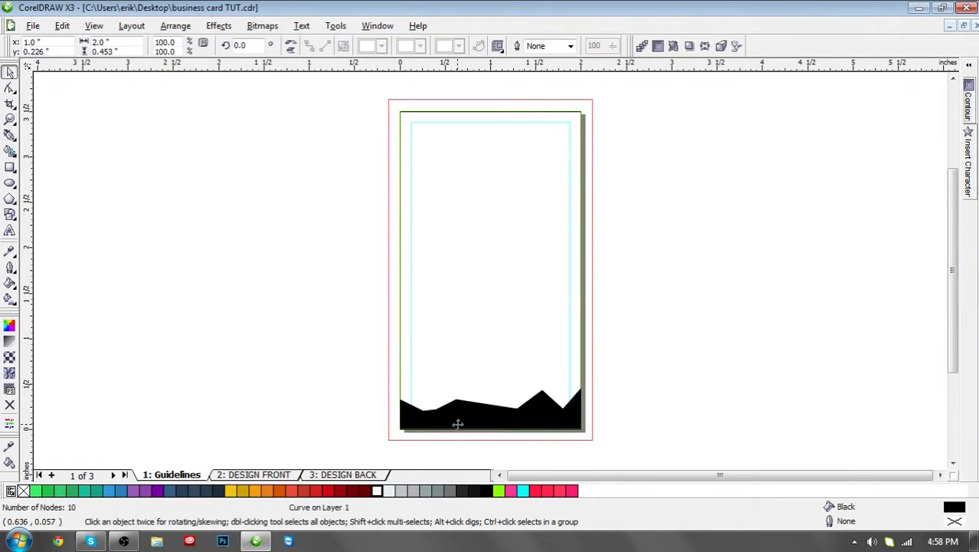
{"action": "left_click", "coordinate": [693, 347]}
{"action": "left_click_drag", "start_coordinate": [562, 407], "coordinate": [571, 418]}
{"action": "key", "text": "ctrl+z"}
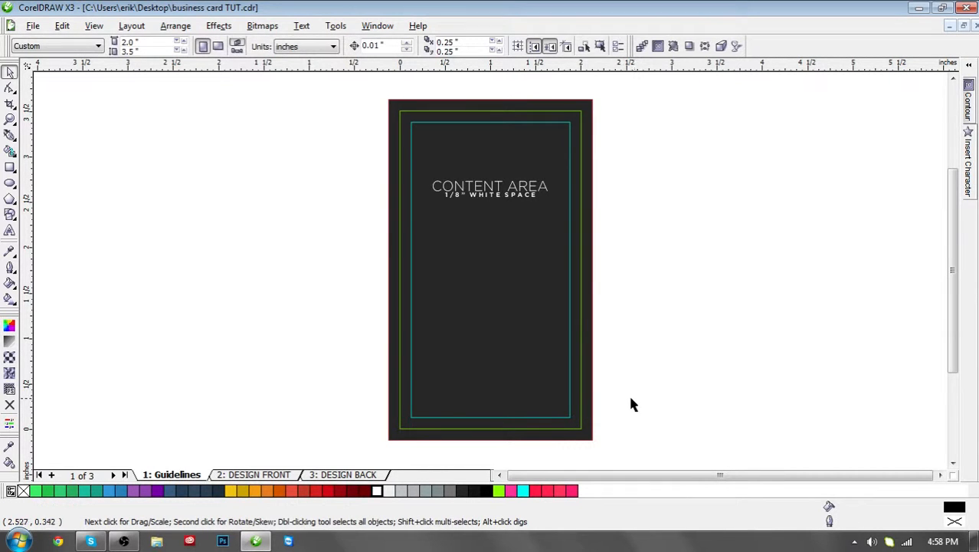
{"action": "left_click", "coordinate": [123, 541]}
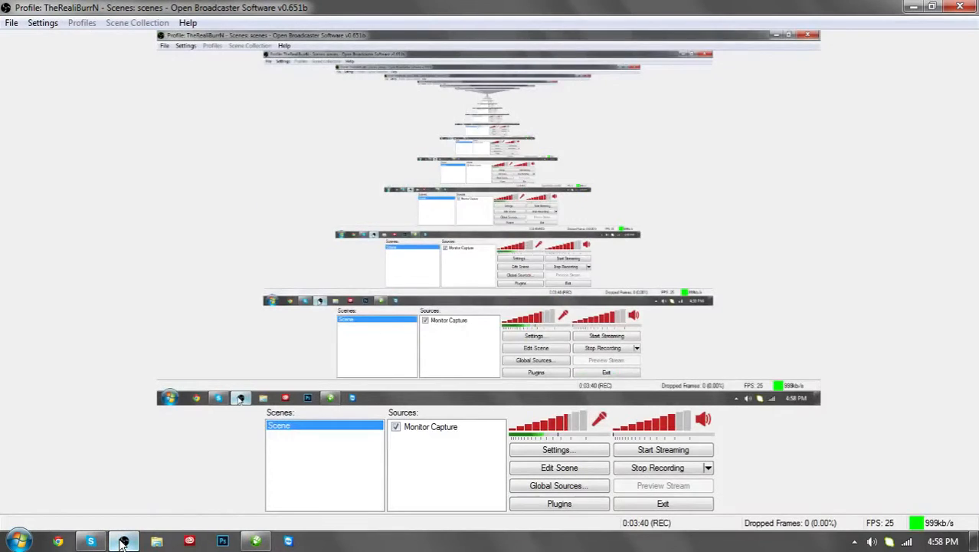
{"action": "left_click", "coordinate": [123, 541]}
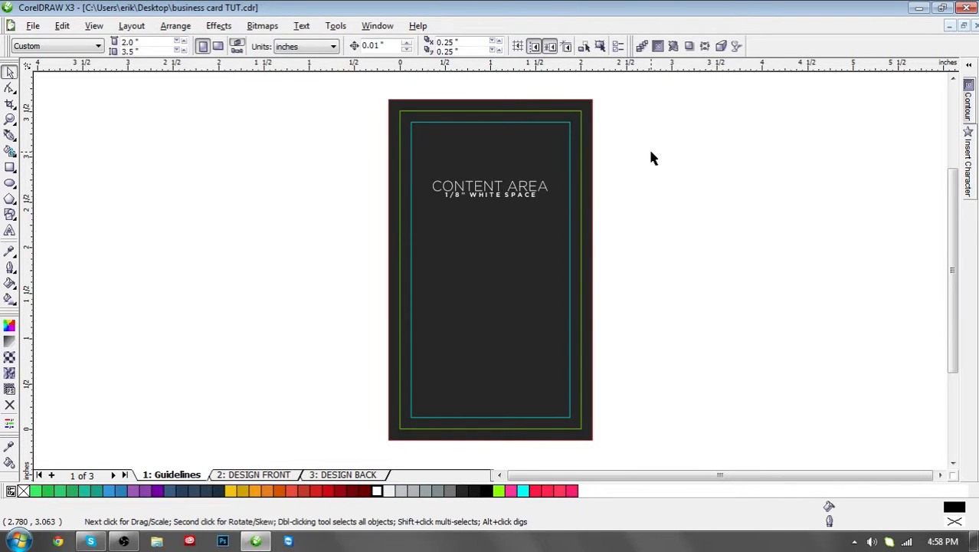
Step: Show the DESIGN FRONT page, and open the Pictures folder from the Desktop in Windows Explorer
{"action": "left_click", "coordinate": [275, 475]}
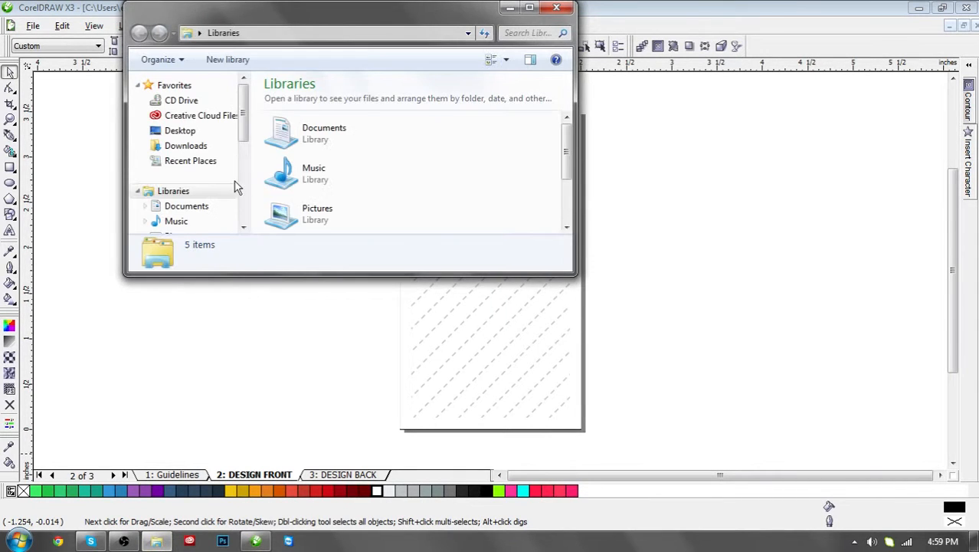
{"action": "left_click", "coordinate": [184, 132]}
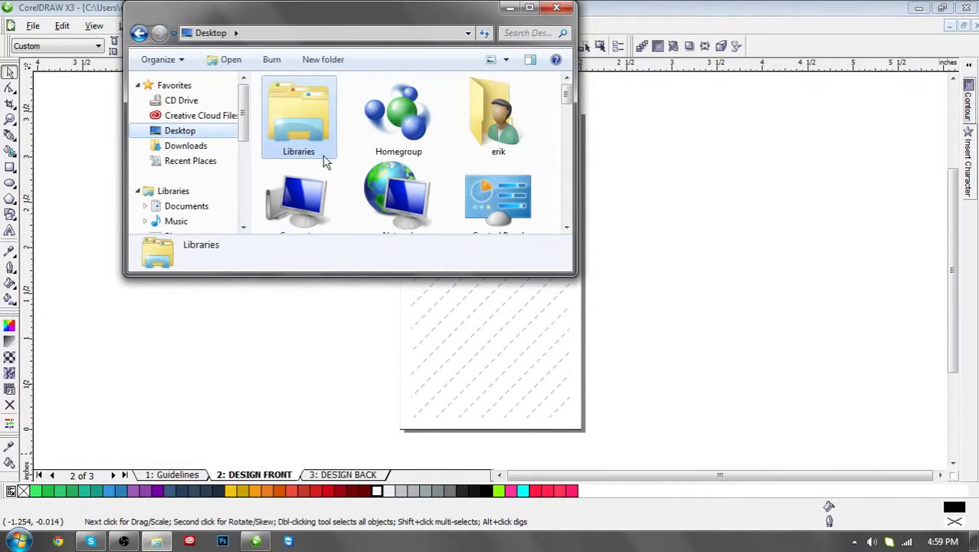
{"action": "left_click_drag", "start_coordinate": [566, 94], "coordinate": [567, 125]}
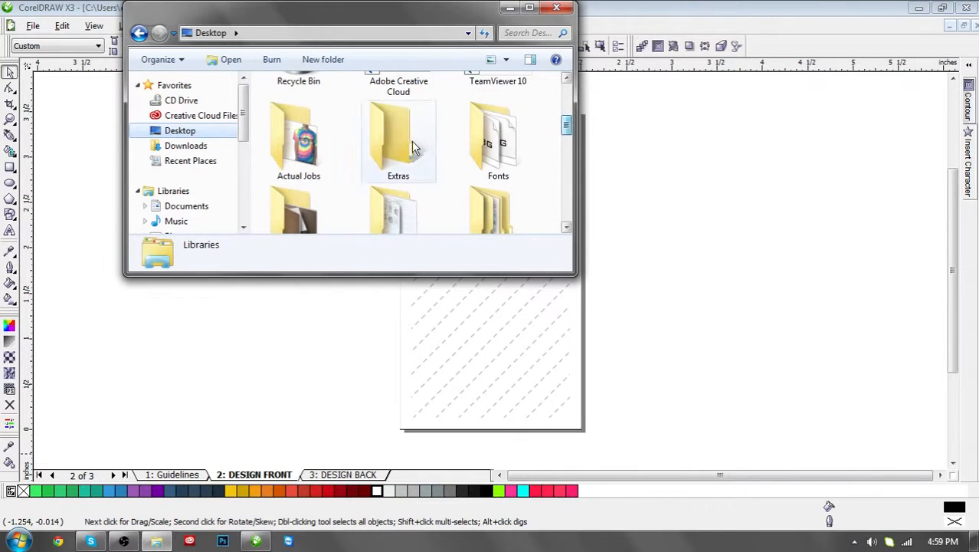
{"action": "left_click", "coordinate": [295, 213]}
{"action": "double_click", "coordinate": [295, 208]}
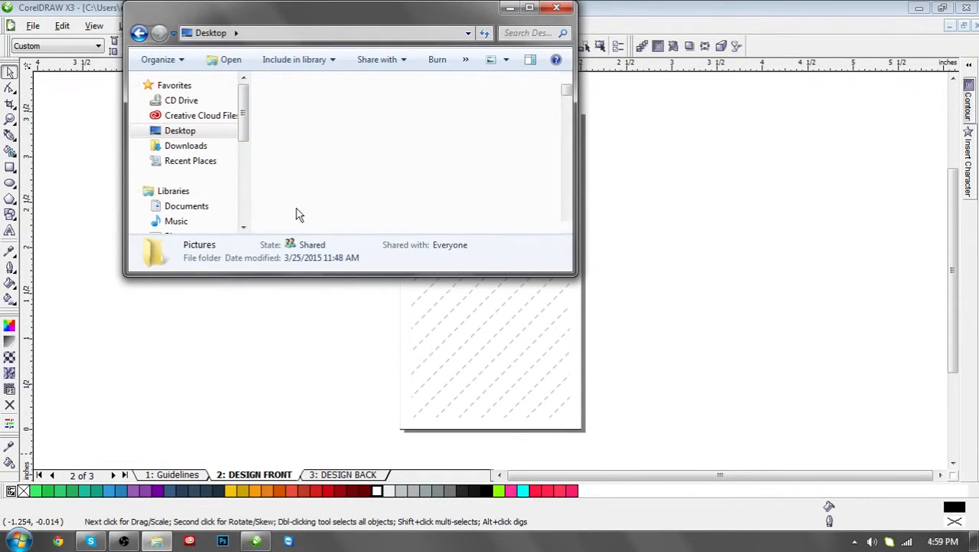
Step: View the image 001-business-card-mock-up-vol-14-psd in Windows Photo Viewer and return to the DESIGN FRONT page in CorelDRAW
{"action": "left_click", "coordinate": [290, 138]}
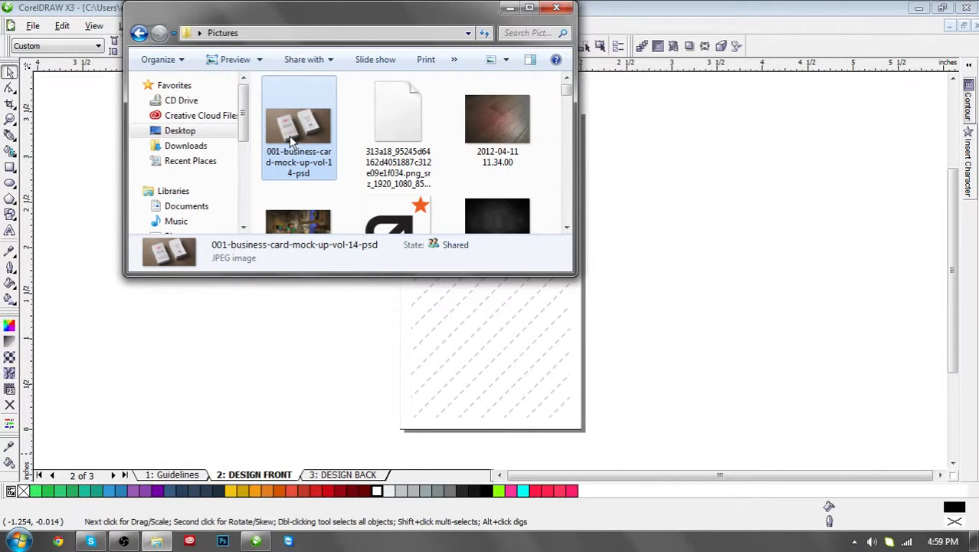
{"action": "double_click", "coordinate": [292, 141]}
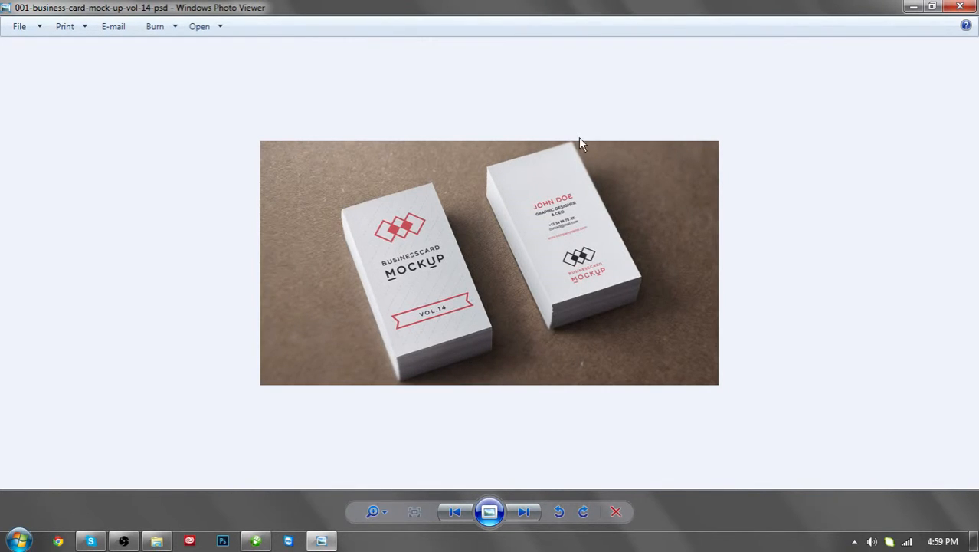
{"action": "left_click", "coordinate": [970, 4]}
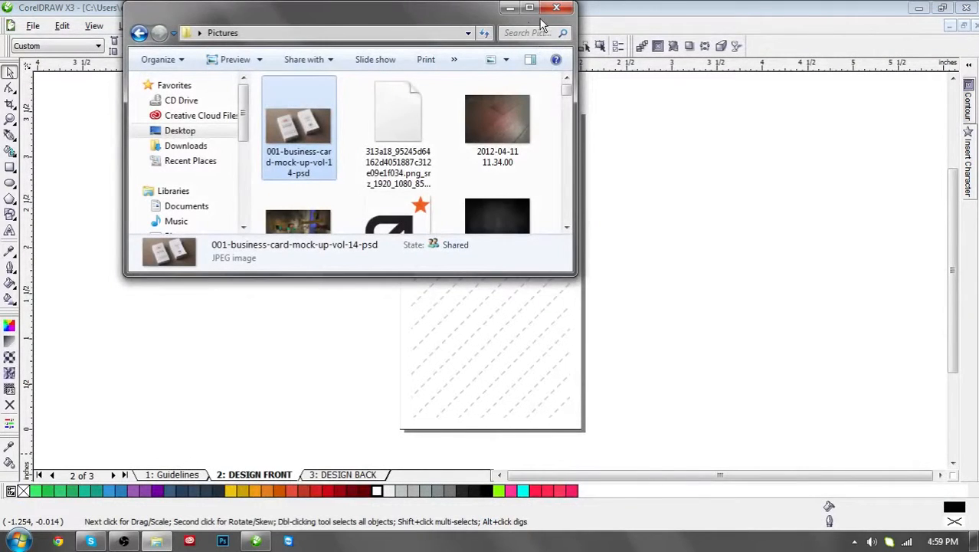
{"action": "left_click", "coordinate": [617, 157]}
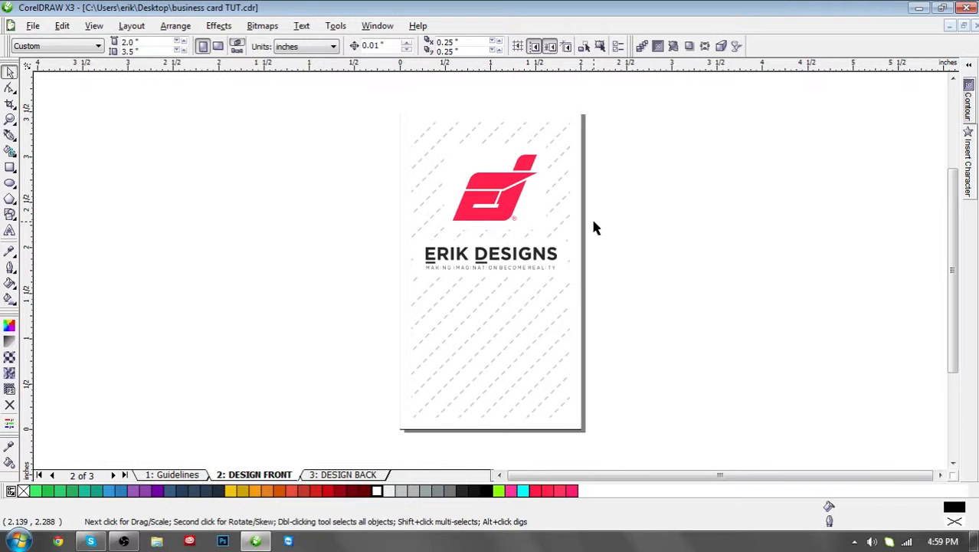
Step: Show the DESIGN BACK page and return to the DESIGN FRONT page
{"action": "left_click", "coordinate": [334, 475]}
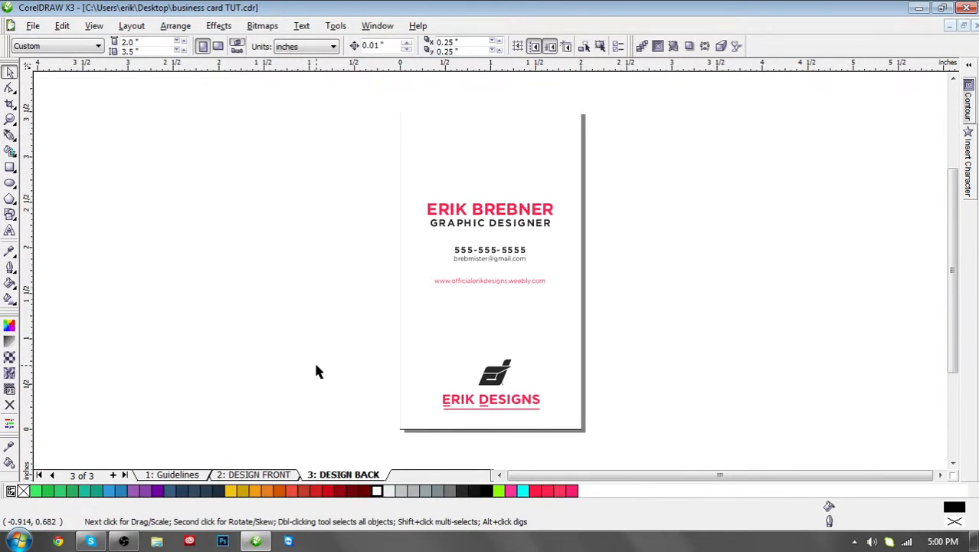
{"action": "left_click", "coordinate": [269, 475]}
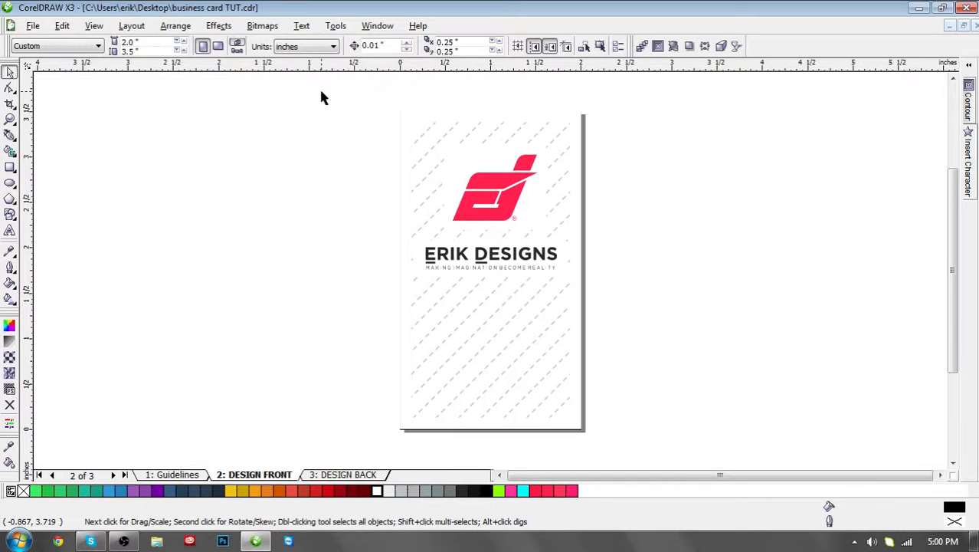
Step: Fill the card's white background rectangle with near-black, and change that fill to bright green to make the card's edges stand out
{"action": "left_click", "coordinate": [408, 135]}
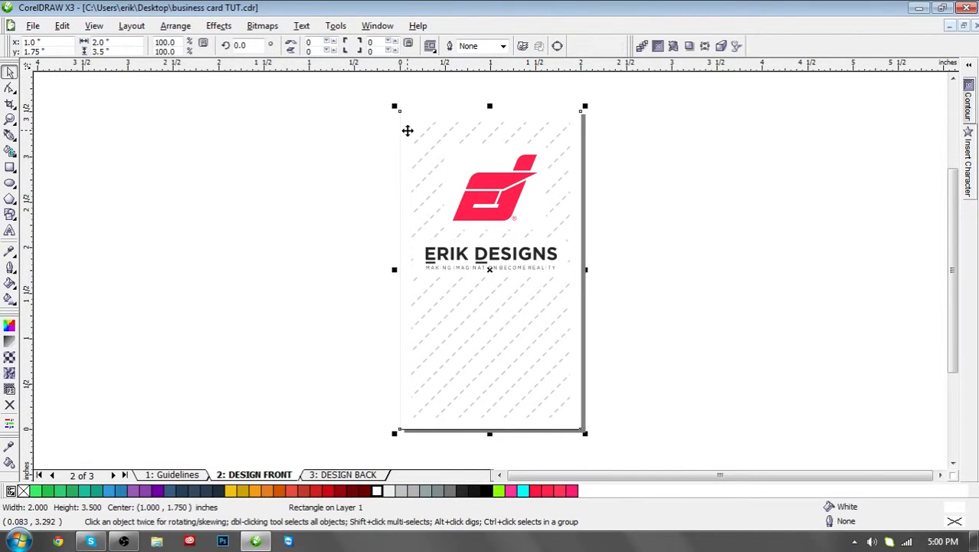
{"action": "left_click", "coordinate": [469, 491]}
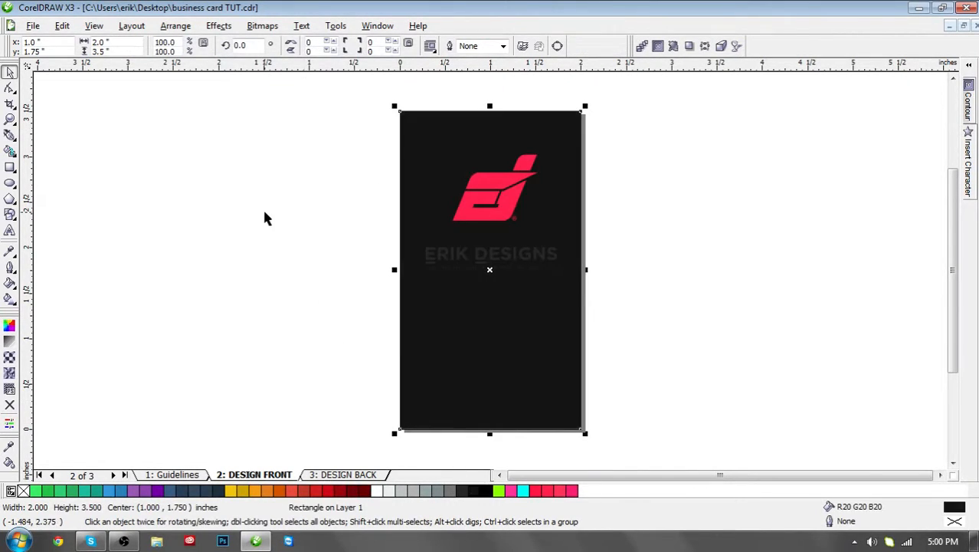
{"action": "left_click", "coordinate": [499, 491]}
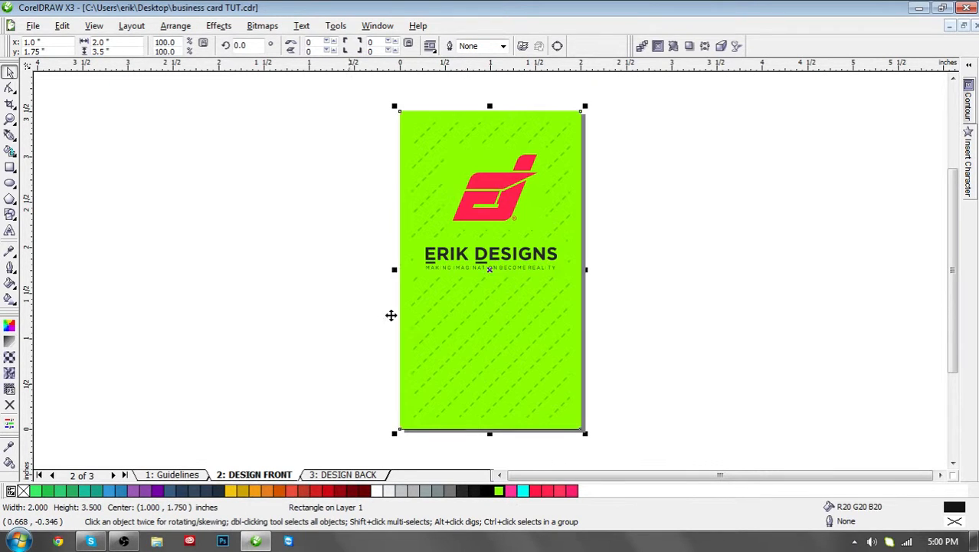
{"action": "left_click", "coordinate": [319, 255]}
{"action": "left_click", "coordinate": [404, 131]}
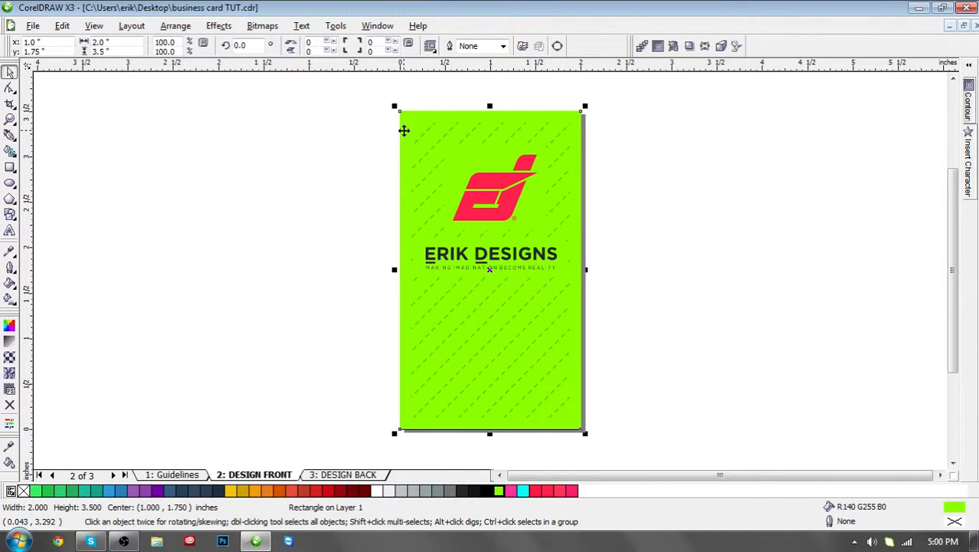
{"action": "left_click", "coordinate": [403, 94]}
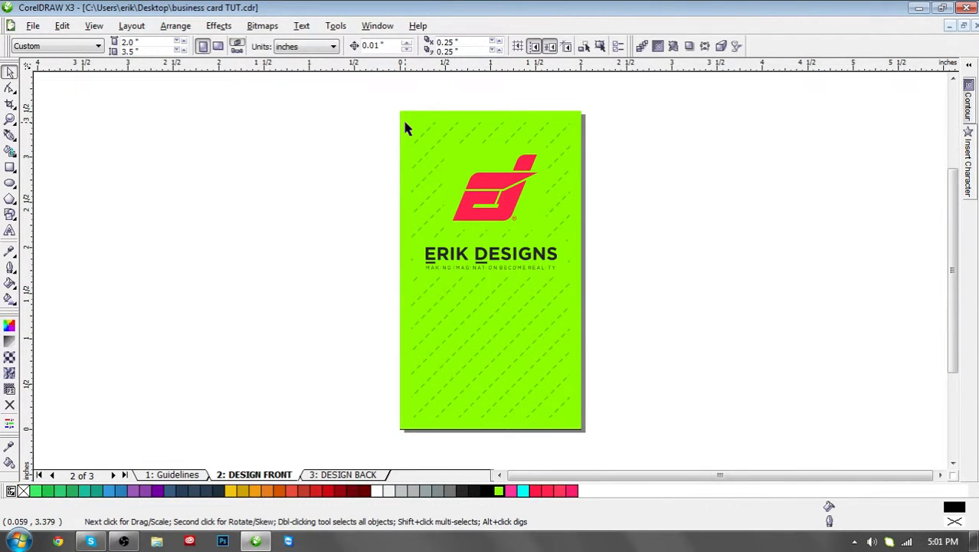
{"action": "left_click", "coordinate": [404, 121]}
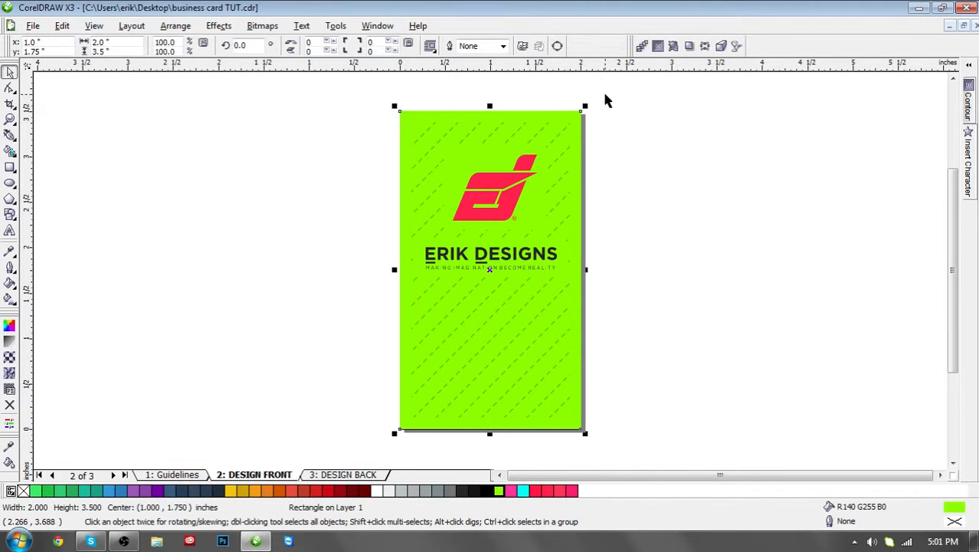
{"action": "left_click", "coordinate": [311, 122]}
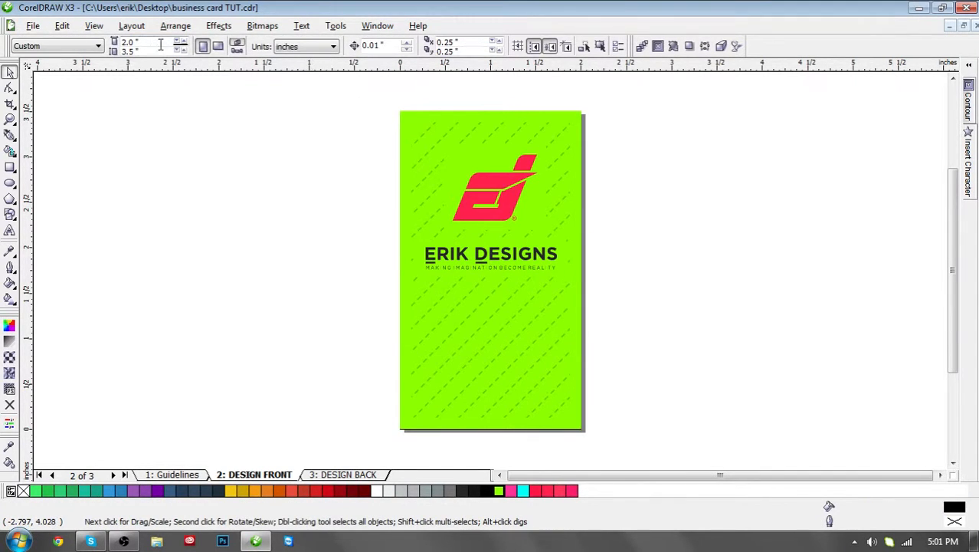
Step: Enlarge the green background rectangle evenly past the page edges, and set its size to 3.0 by 4.0 inches
{"action": "left_click", "coordinate": [397, 113]}
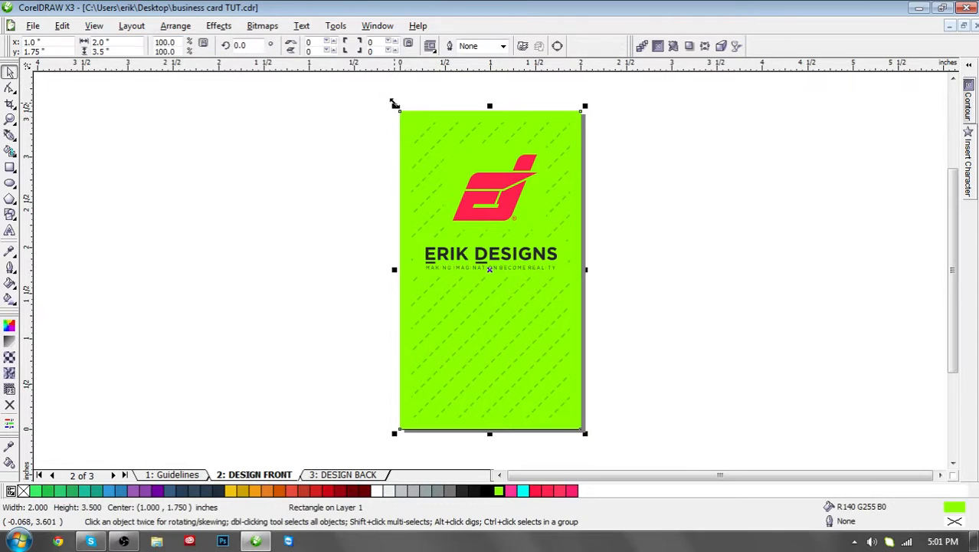
{"action": "left_click_drag", "start_coordinate": [393, 100], "coordinate": [348, 83]}
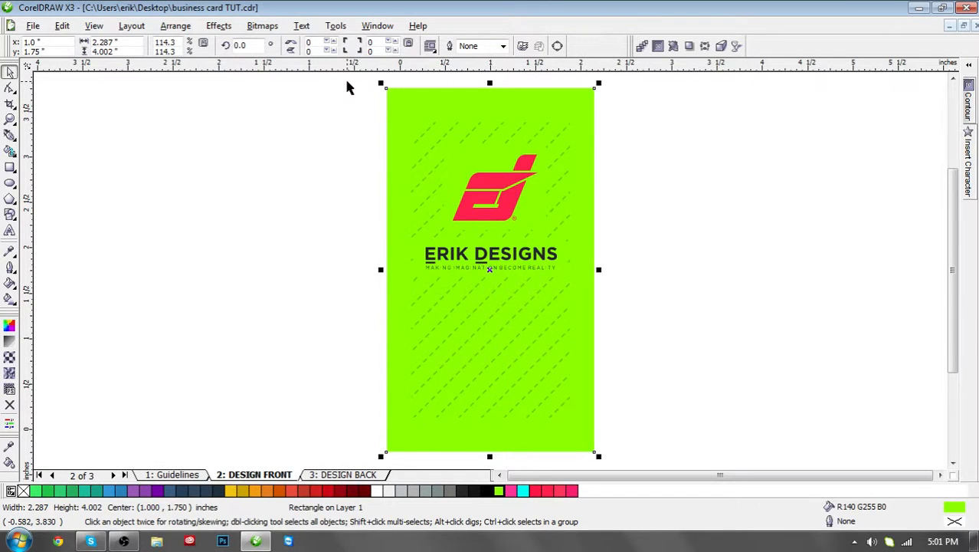
{"action": "double_click", "coordinate": [119, 42]}
{"action": "type", "text": "3.1"}
{"action": "key", "text": "BackSpace"}
{"action": "type", "text": "0"}
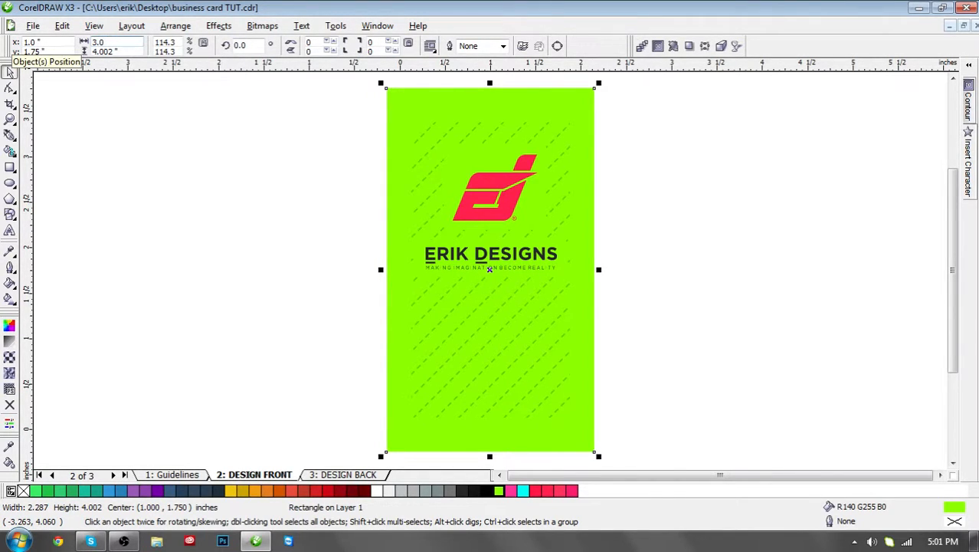
{"action": "key", "text": "Return"}
{"action": "key", "text": "Tab"}
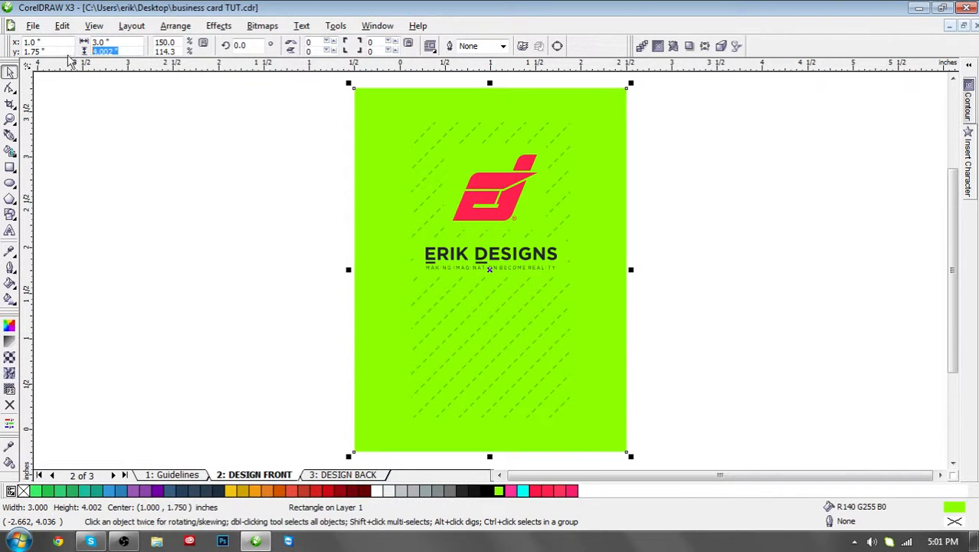
{"action": "type", "text": "4.0"}
{"action": "key", "text": "Return"}
Step: Undo the resizing of the green background rectangle, back to the page size, and deselect it
{"action": "key", "text": "ctrl+z"}
{"action": "key", "text": "ctrl+z"}
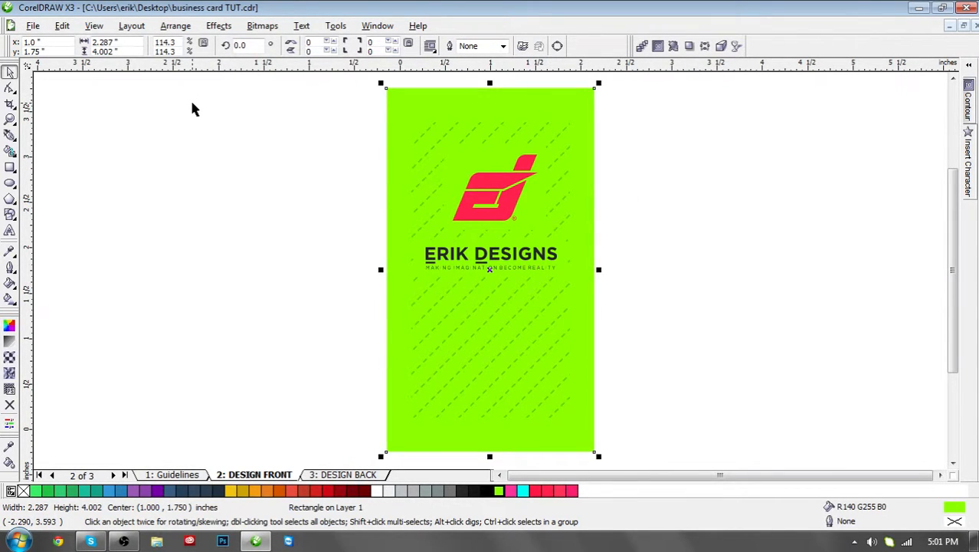
{"action": "key", "text": "ctrl+z"}
{"action": "key", "text": "Escape"}
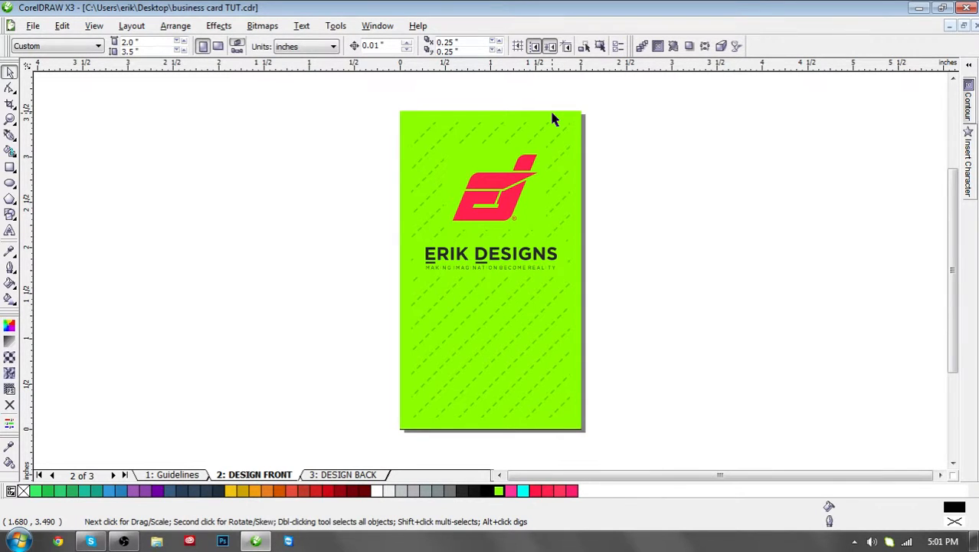
Step: Fill the green background rectangle with light gray, and change its fill back to white
{"action": "left_click", "coordinate": [402, 112]}
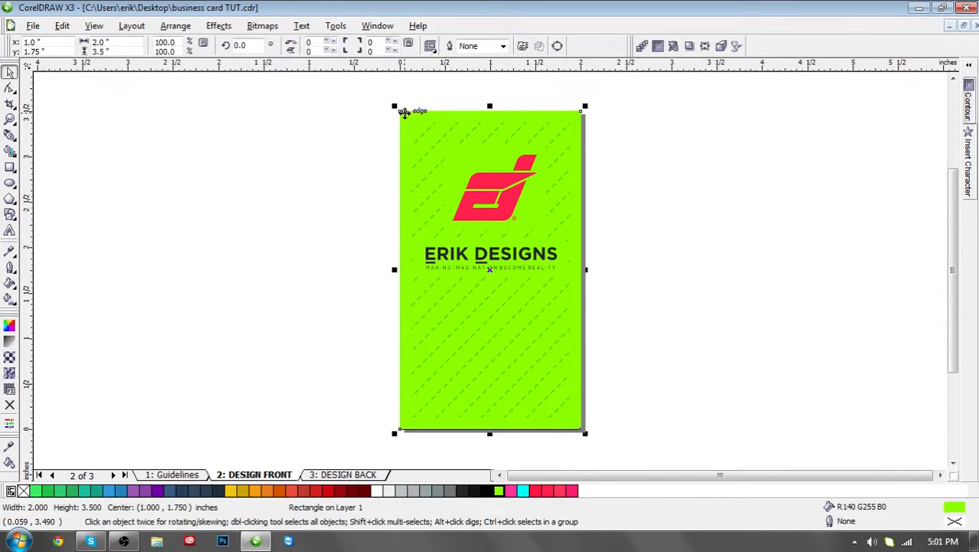
{"action": "left_click", "coordinate": [389, 492]}
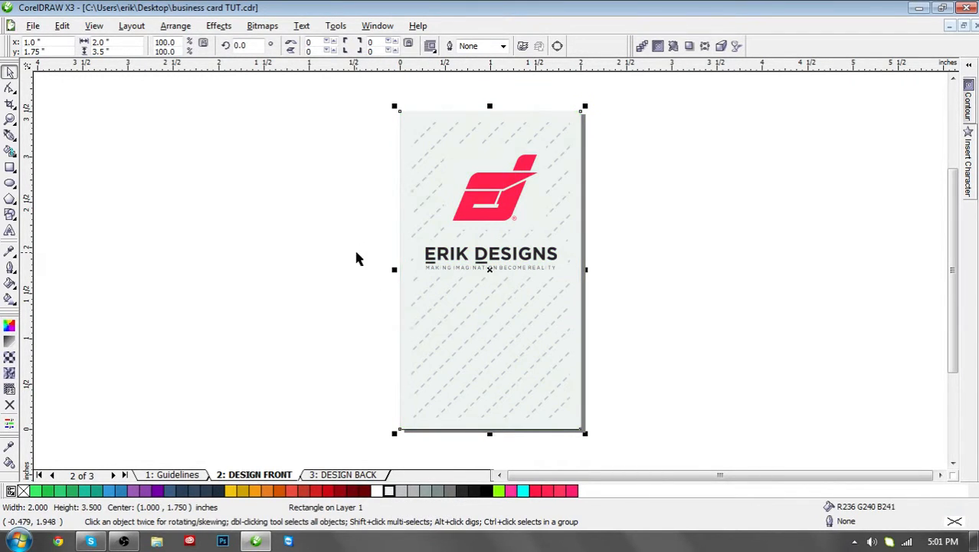
{"action": "left_click", "coordinate": [354, 247]}
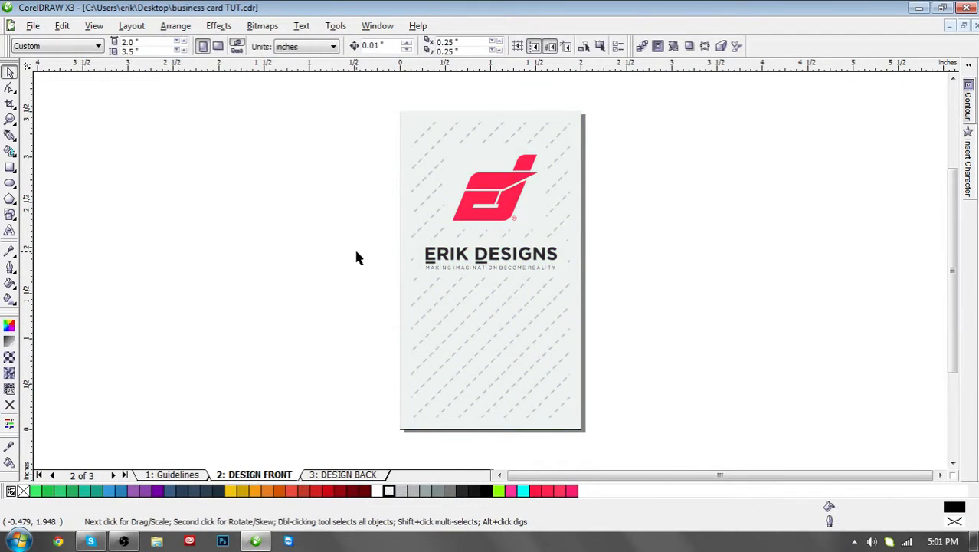
{"action": "left_click", "coordinate": [407, 115]}
{"action": "left_click", "coordinate": [377, 491]}
{"action": "left_click", "coordinate": [282, 291]}
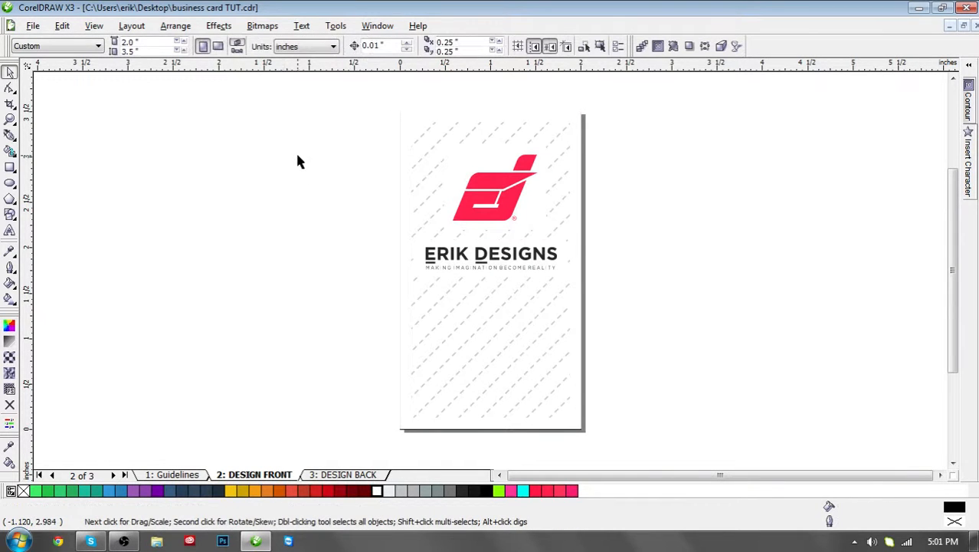
Step: View the card's back design once more and go back to the front design page
{"action": "left_click", "coordinate": [347, 475]}
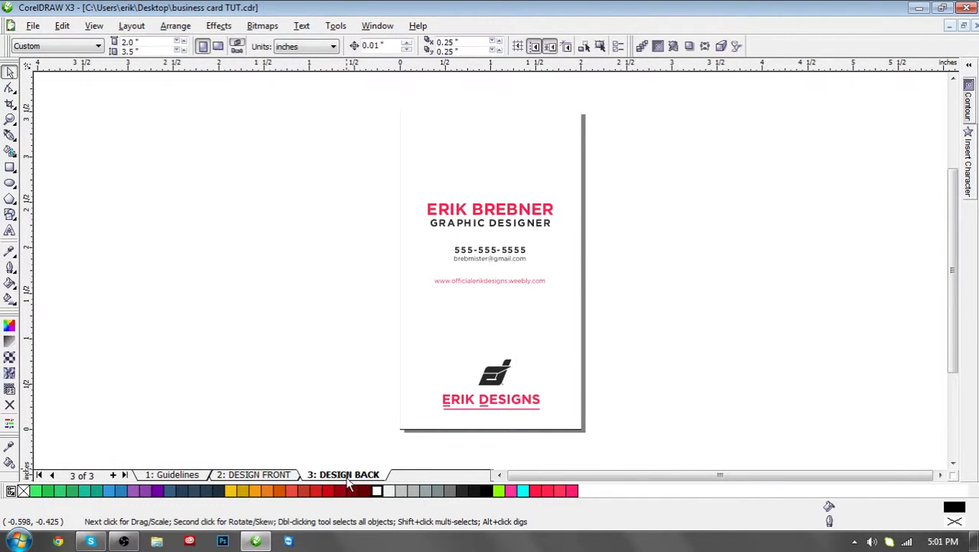
{"action": "left_click", "coordinate": [253, 474]}
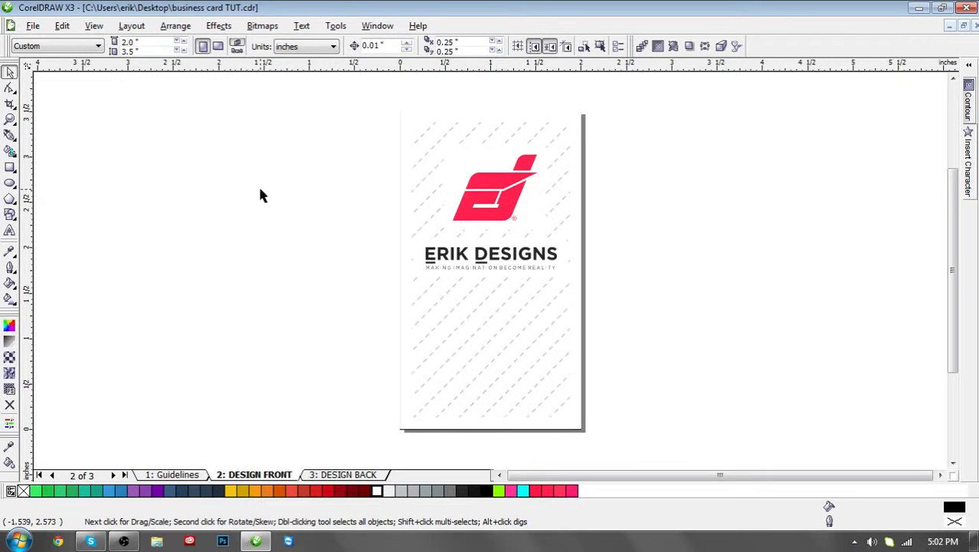
Step: Start an export of the DESIGN FRONT page to the Desktop with PSD - Adobe Photoshop as the file type
{"action": "left_click", "coordinate": [39, 27]}
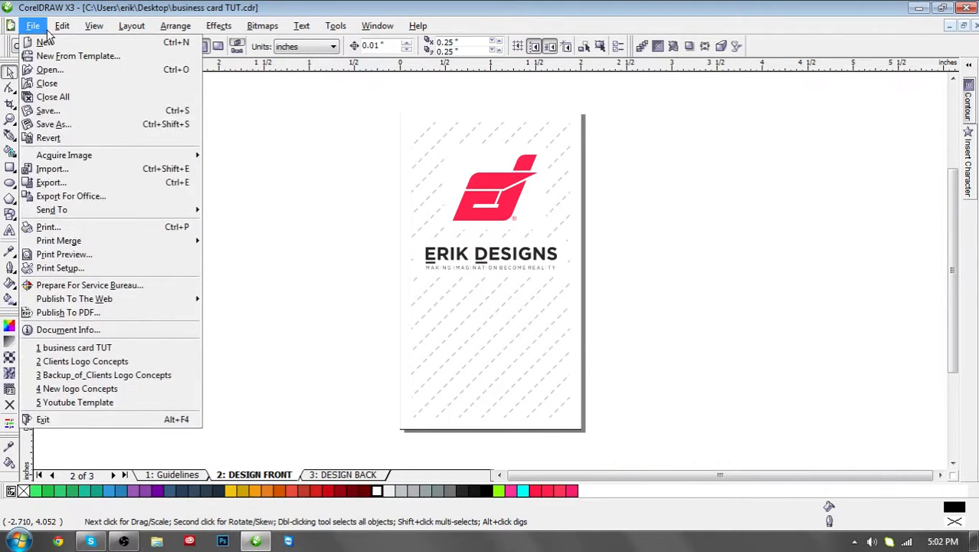
{"action": "left_click", "coordinate": [72, 183]}
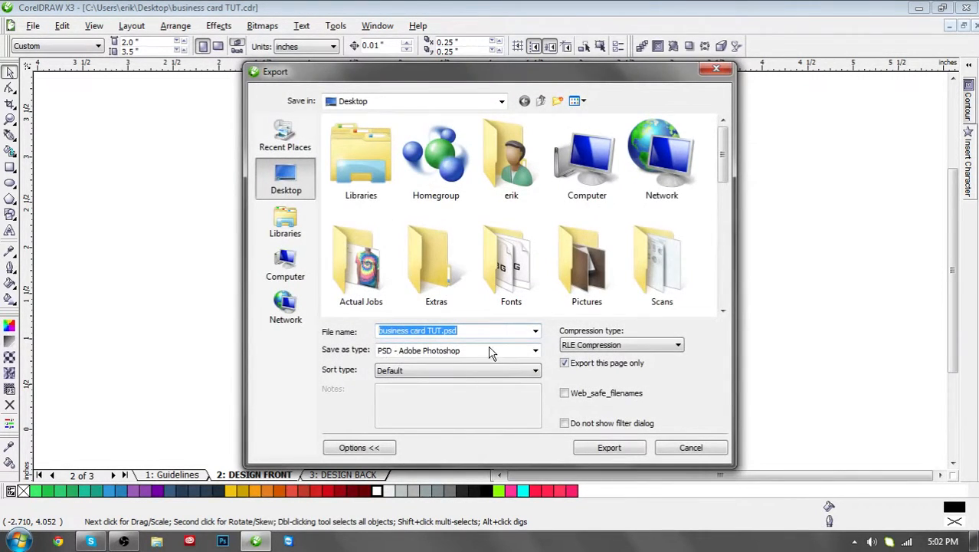
{"action": "left_click", "coordinate": [535, 350]}
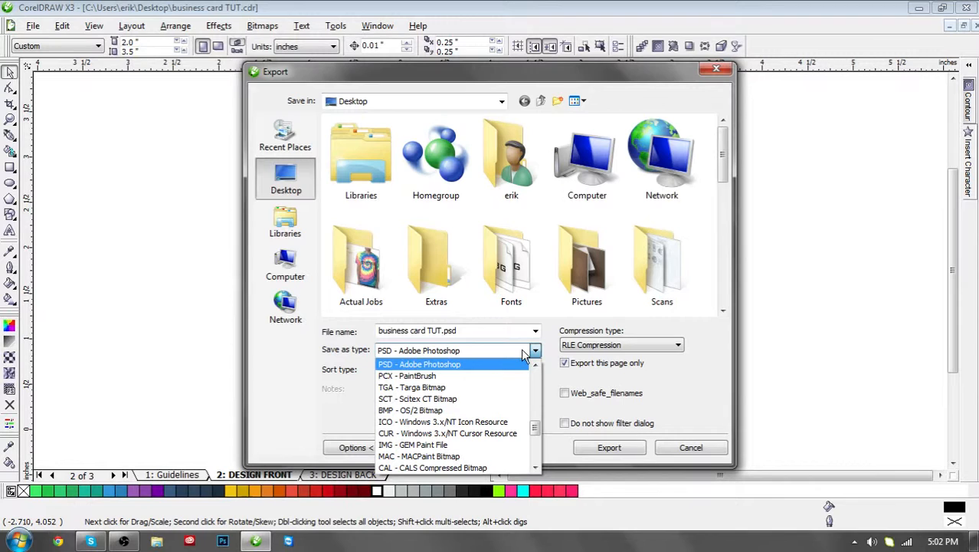
{"action": "key", "text": "p"}
{"action": "key", "text": "p"}
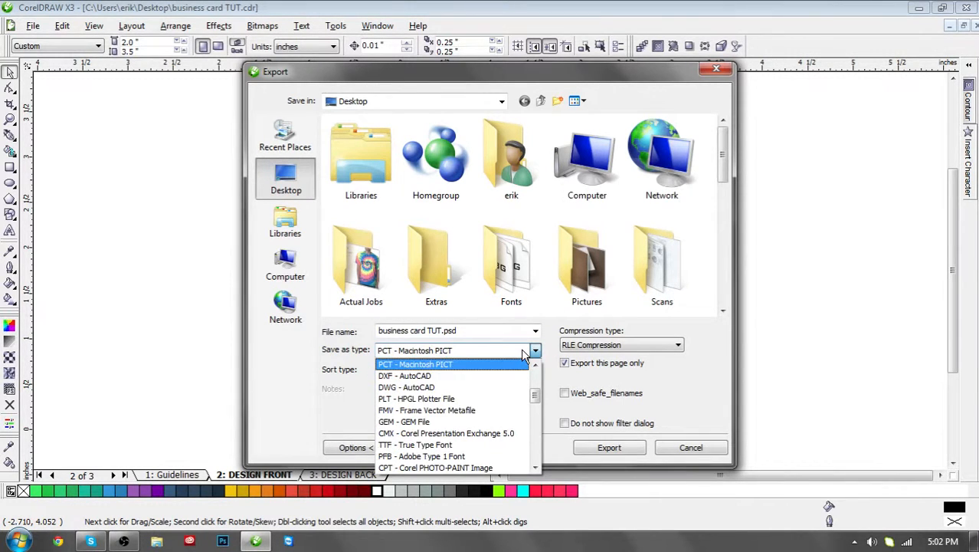
{"action": "key", "text": "p"}
{"action": "key", "text": "p"}
{"action": "key", "text": "p"}
{"action": "key", "text": "p"}
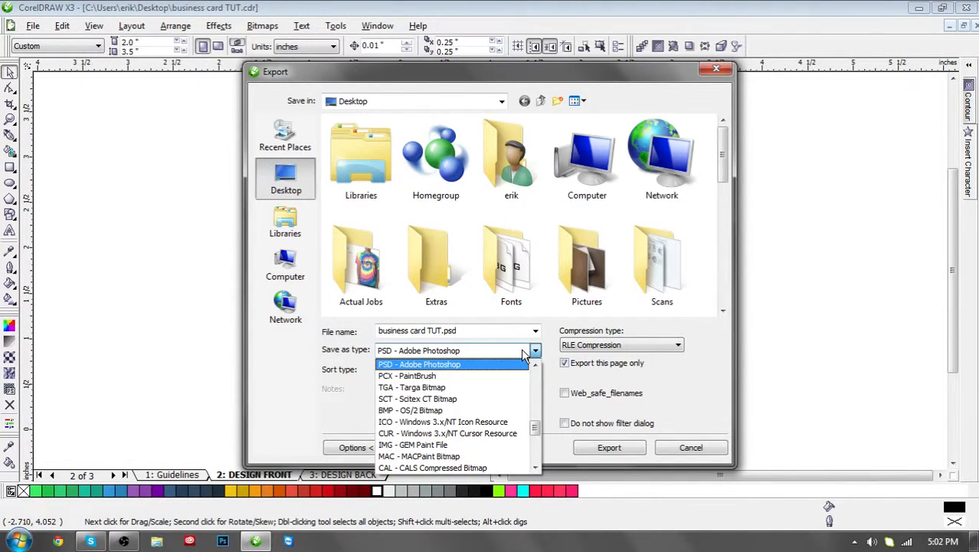
{"action": "left_click", "coordinate": [417, 365]}
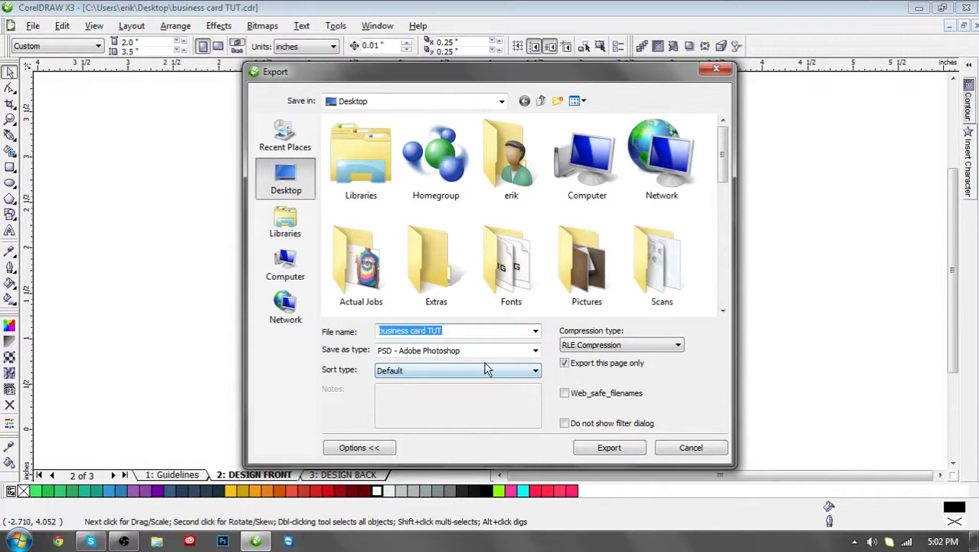
Step: View the available compression types, and check the recording in Open Broadcaster Software before returning to the export settings in CorelDRAW
{"action": "left_click", "coordinate": [586, 347]}
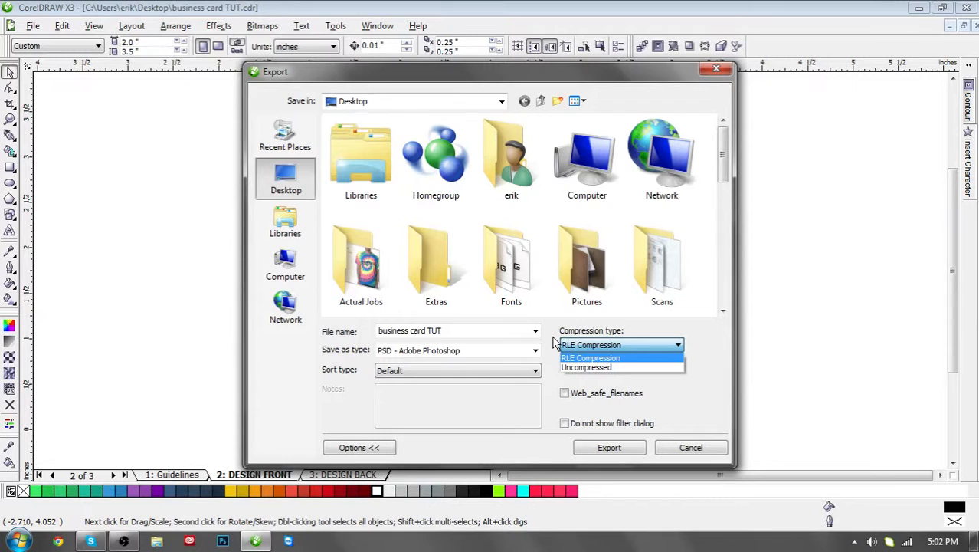
{"action": "left_click", "coordinate": [555, 344]}
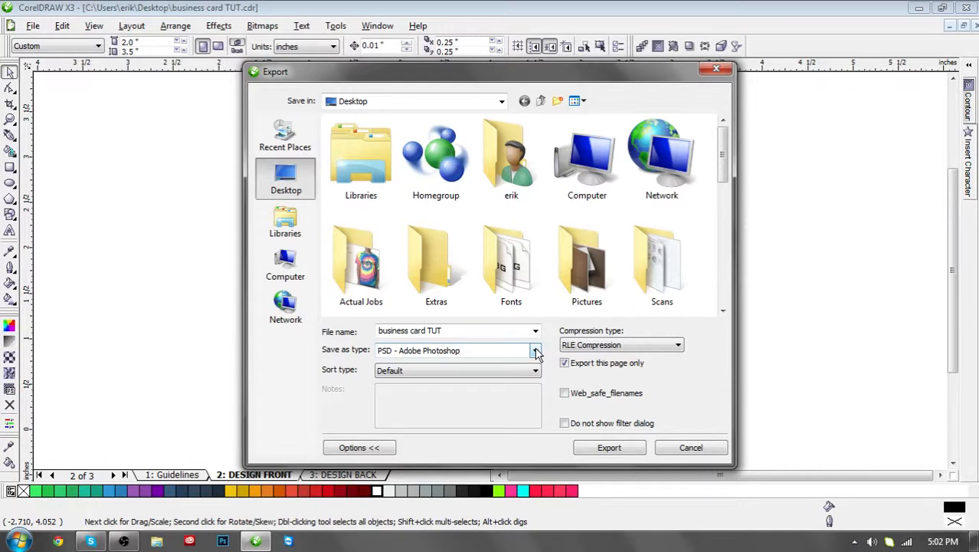
{"action": "left_click", "coordinate": [507, 331]}
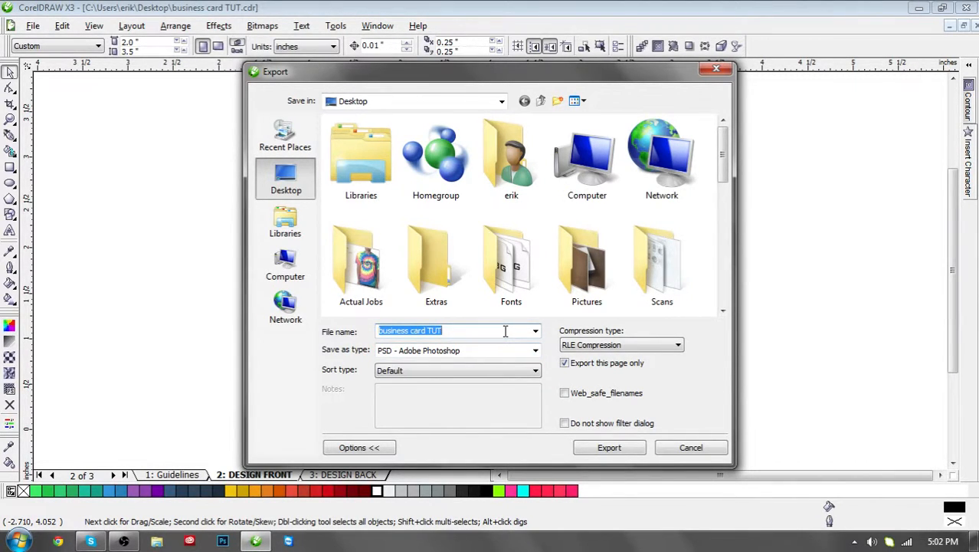
{"action": "mouse_move", "coordinate": [722, 155]}
{"action": "left_mouse_down"}
{"action": "mouse_move", "coordinate": [721, 200]}
{"action": "mouse_move", "coordinate": [720, 142]}
{"action": "left_mouse_up"}
{"action": "left_click", "coordinate": [124, 541]}
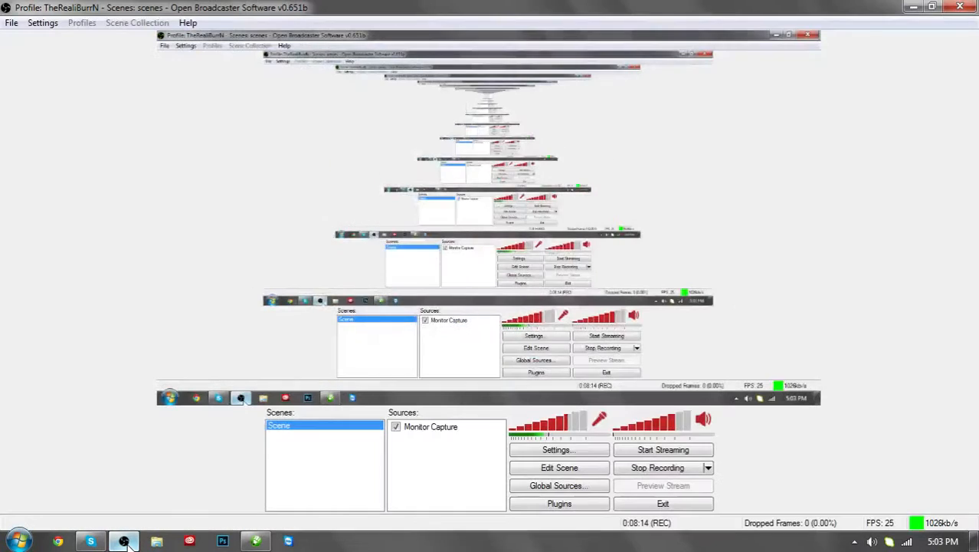
{"action": "left_click", "coordinate": [124, 541]}
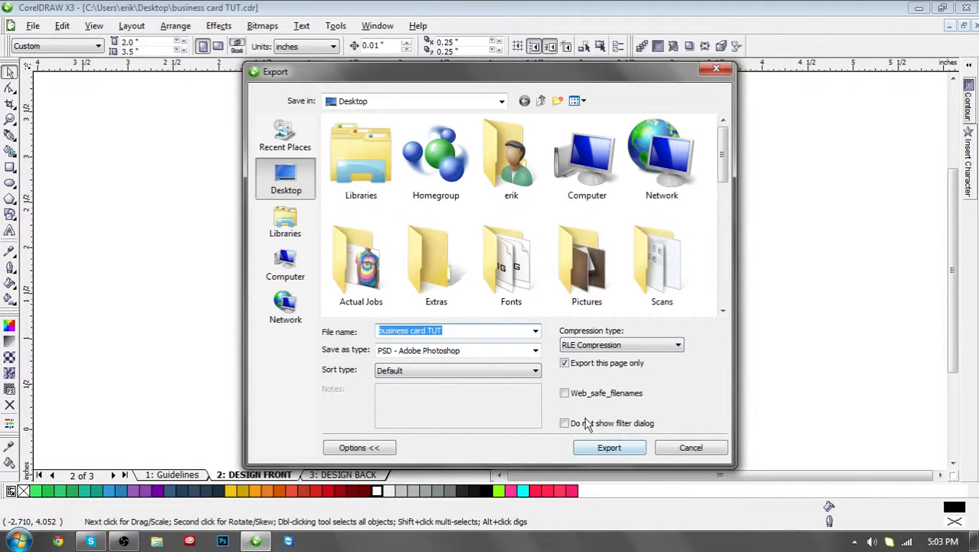
Step: Name the export file business card TUT 1 and set its compression type to Uncompressed
{"action": "left_click", "coordinate": [457, 329]}
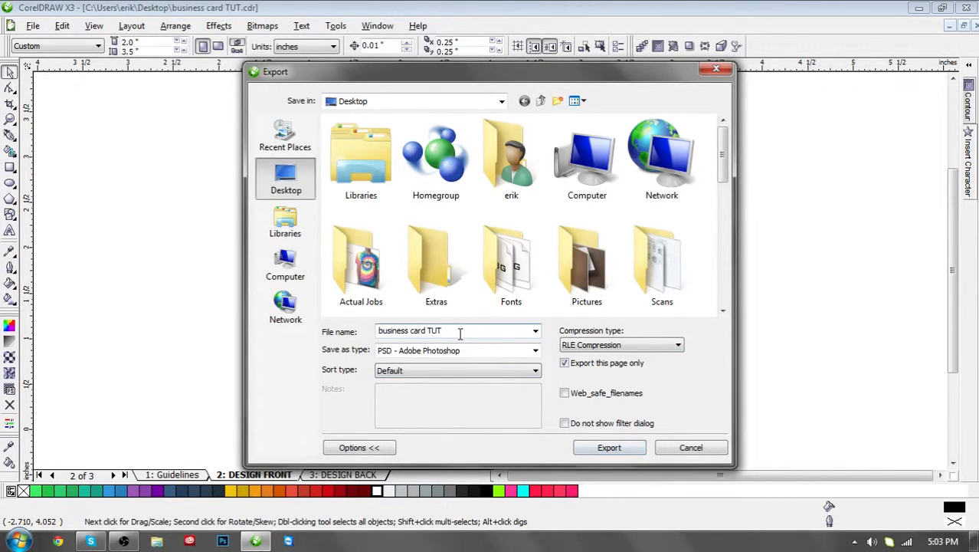
{"action": "type", "text": "1"}
{"action": "left_click", "coordinate": [602, 346]}
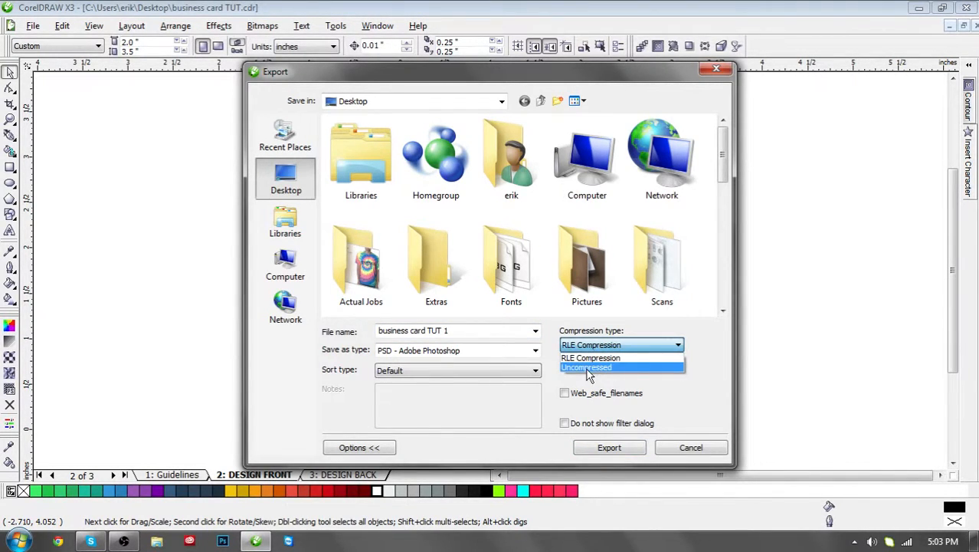
{"action": "left_click", "coordinate": [589, 368]}
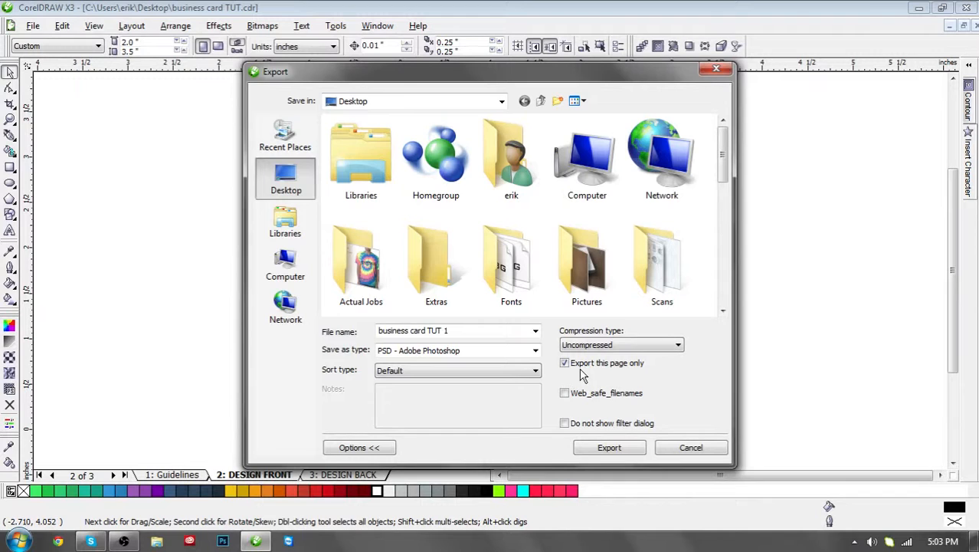
Step: Review the bitmap conversion settings for the Photoshop export alongside the front design, and cancel the export
{"action": "left_click", "coordinate": [628, 448]}
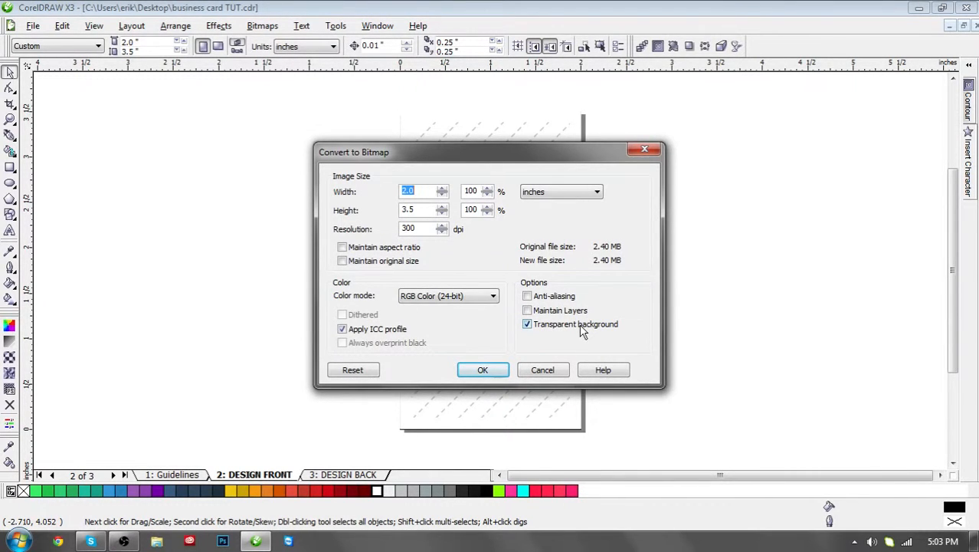
{"action": "left_click_drag", "start_coordinate": [485, 156], "coordinate": [769, 145]}
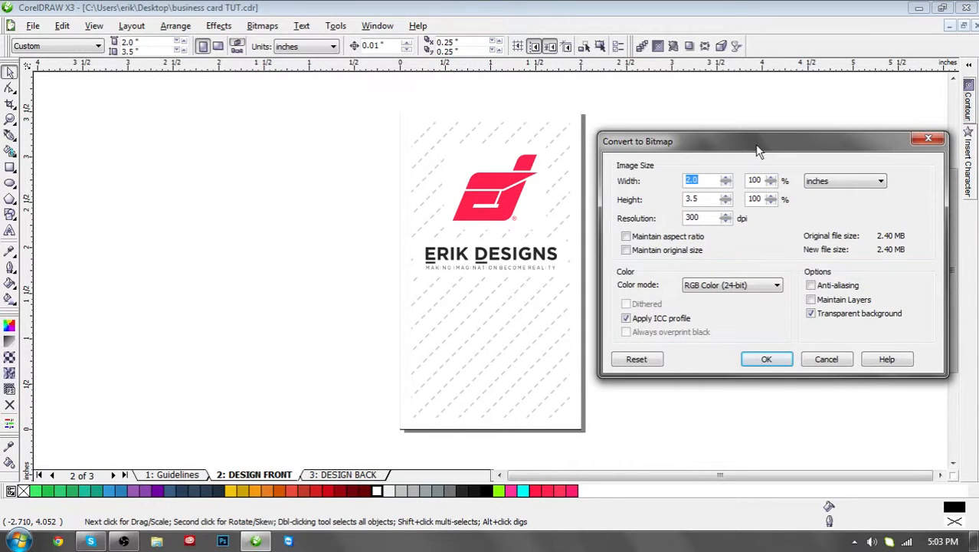
{"action": "left_click_drag", "start_coordinate": [755, 150], "coordinate": [745, 147]}
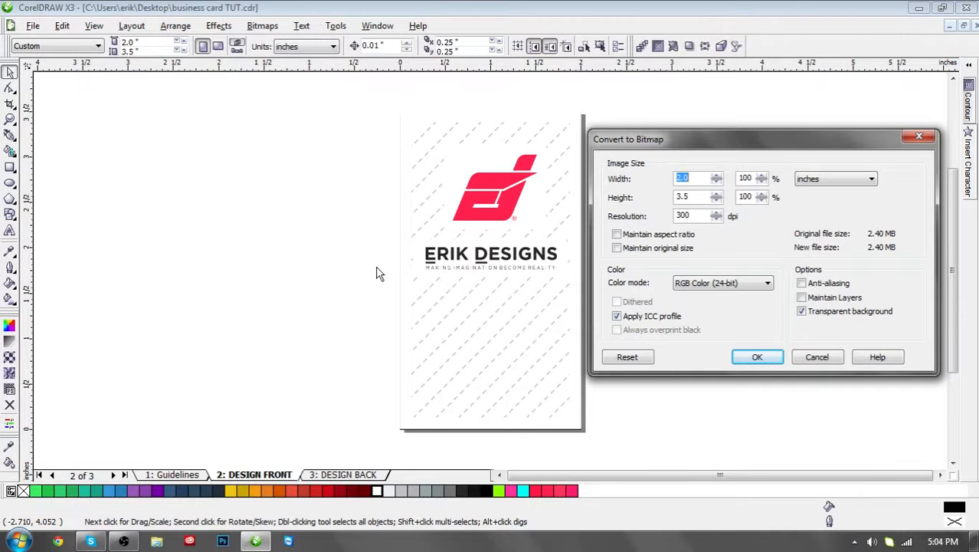
{"action": "left_click_drag", "start_coordinate": [712, 140], "coordinate": [543, 124]}
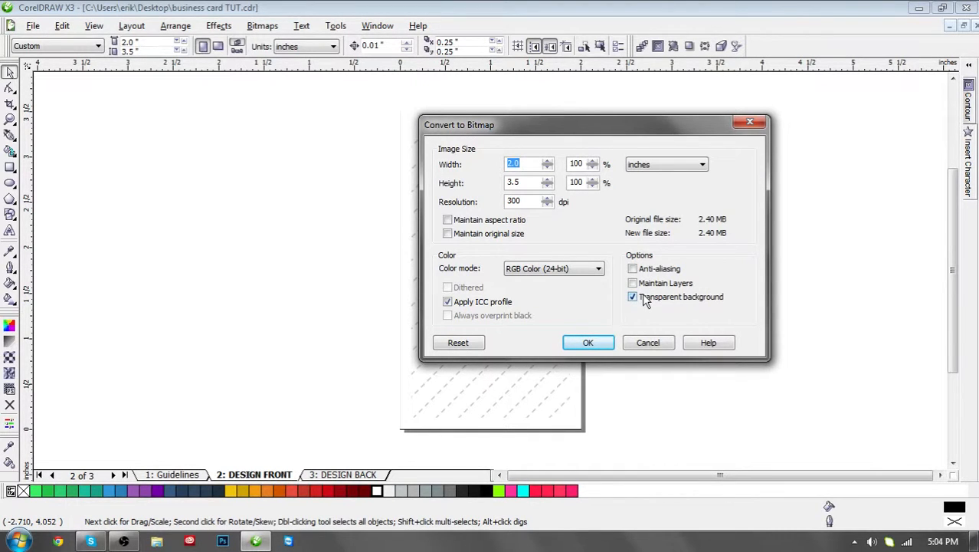
{"action": "left_click", "coordinate": [638, 344]}
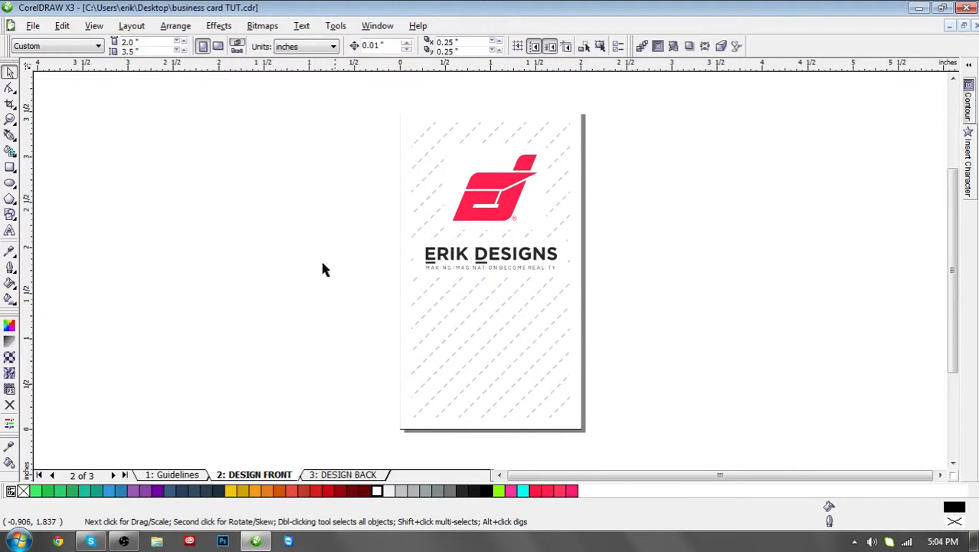
Step: Compare the card's back and front designs, and check the recording in Open Broadcaster Software before returning to CorelDRAW on the back design page
{"action": "left_click", "coordinate": [321, 474]}
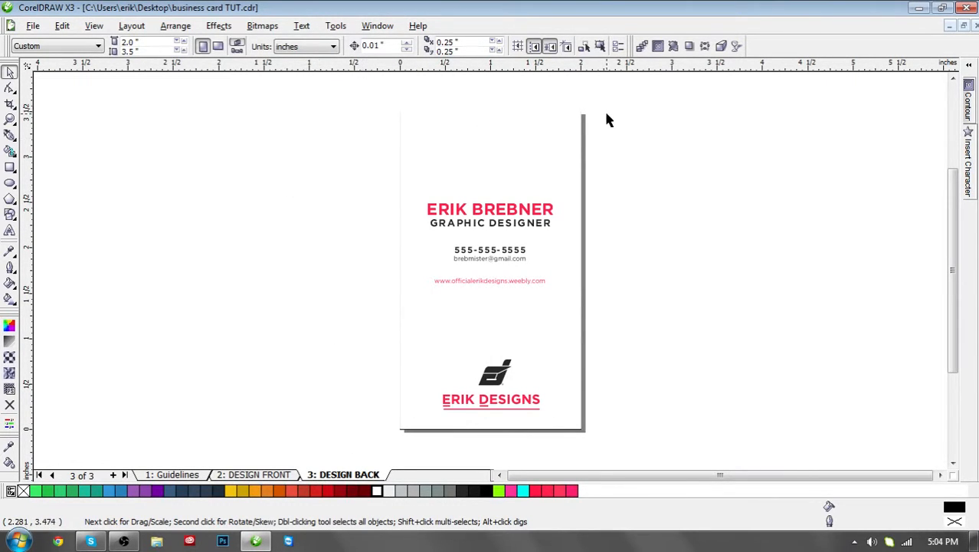
{"action": "left_click", "coordinate": [254, 474]}
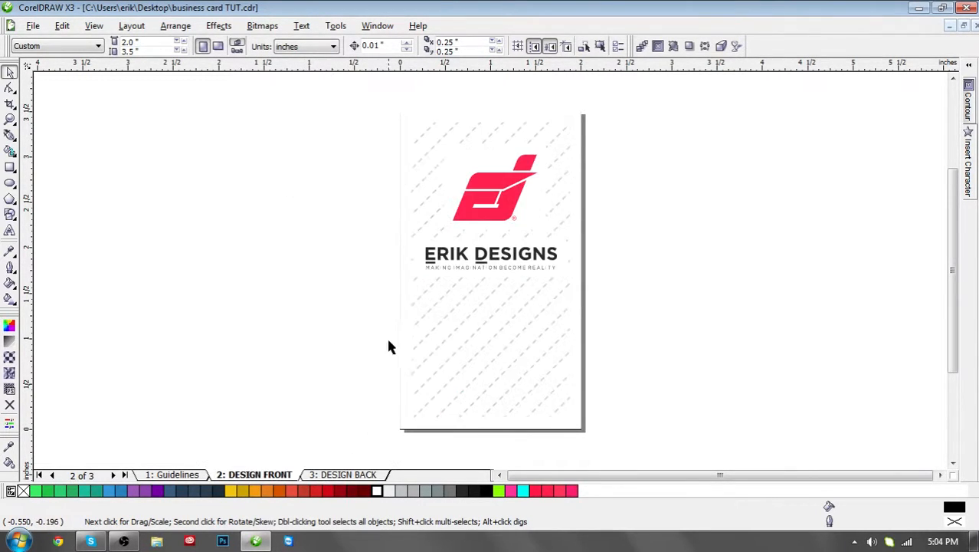
{"action": "left_click", "coordinate": [357, 475]}
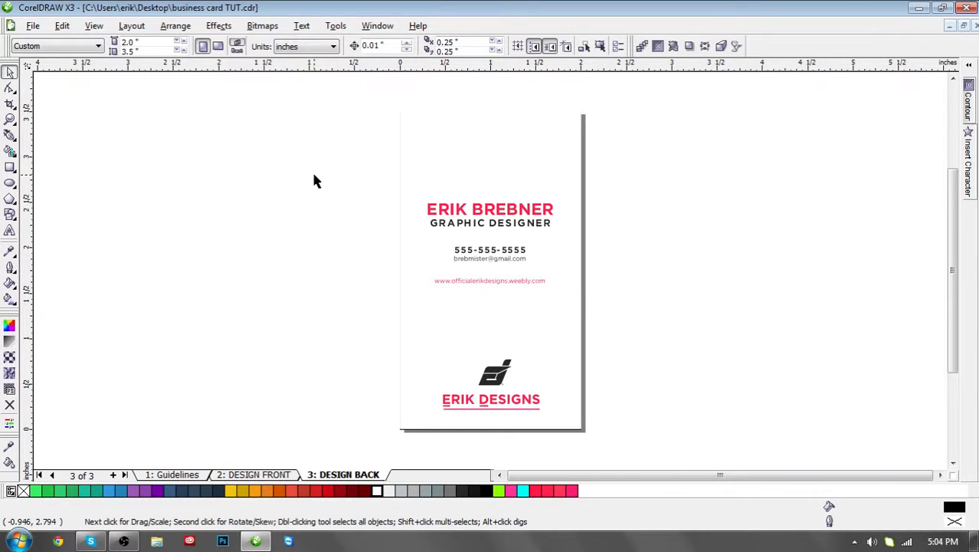
{"action": "left_click", "coordinate": [123, 541]}
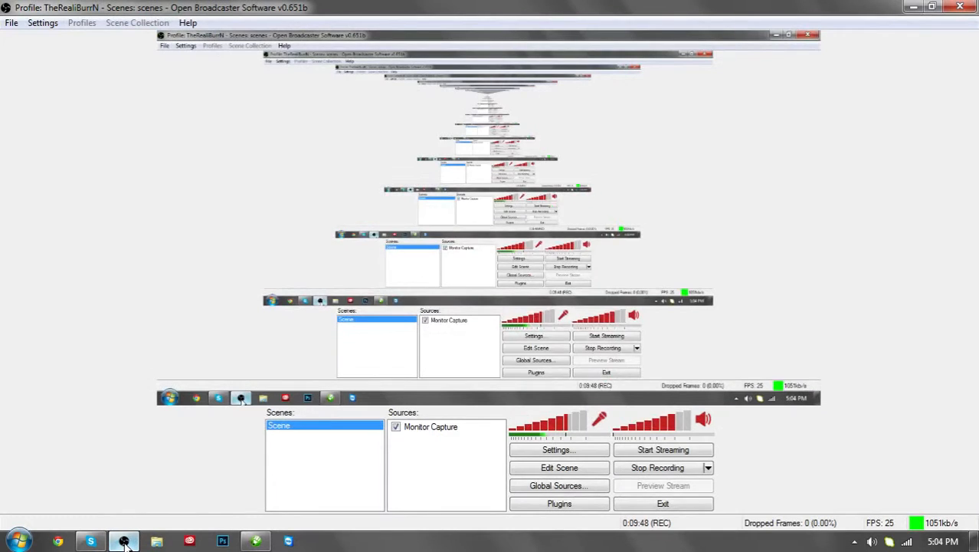
{"action": "left_click", "coordinate": [124, 541]}
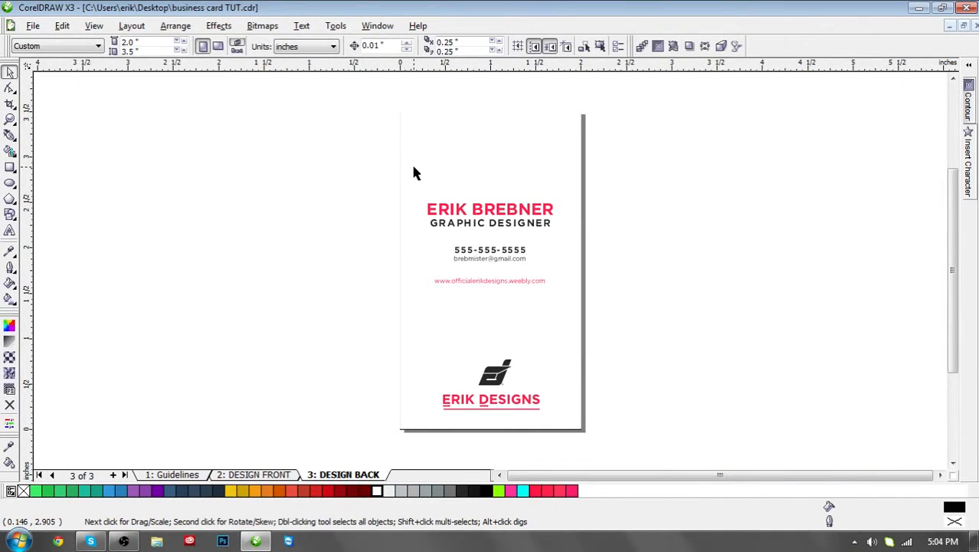
Step: Zoom in on the card's back design so the whole card fills the view and the tagline is legible
{"action": "scroll", "coordinate": [488, 269], "scroll_direction": "up", "scroll_amount": 2}
{"action": "scroll", "coordinate": [488, 268], "scroll_direction": "down", "scroll_amount": 2}
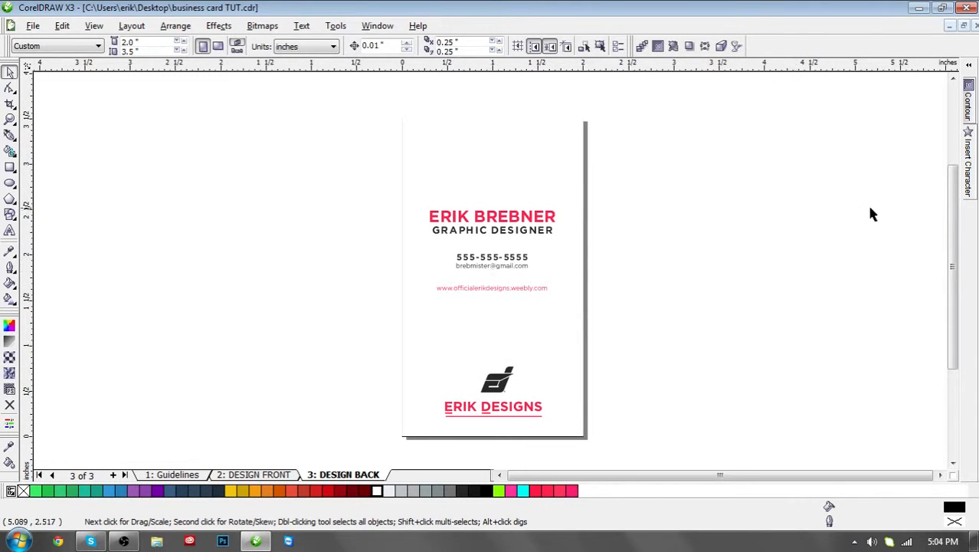
{"action": "key", "text": "z"}
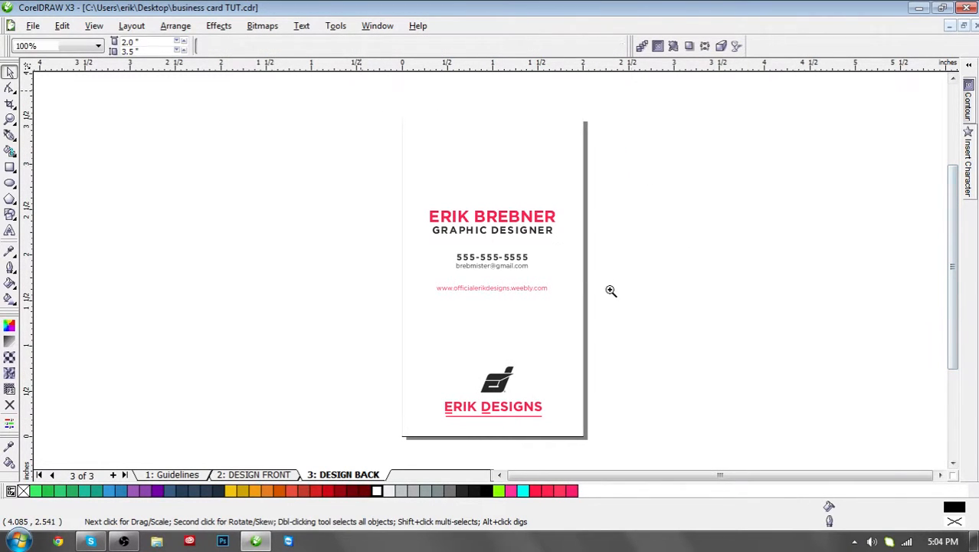
{"action": "left_click_drag", "start_coordinate": [361, 87], "coordinate": [609, 448]}
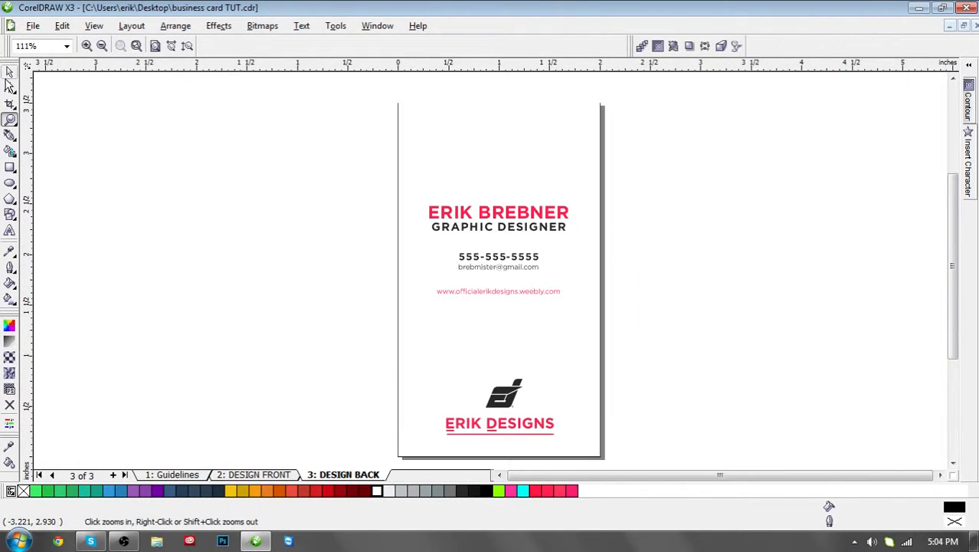
{"action": "key", "text": "space"}
{"action": "key", "text": "space"}
{"action": "left_click_drag", "start_coordinate": [373, 96], "coordinate": [618, 426]}
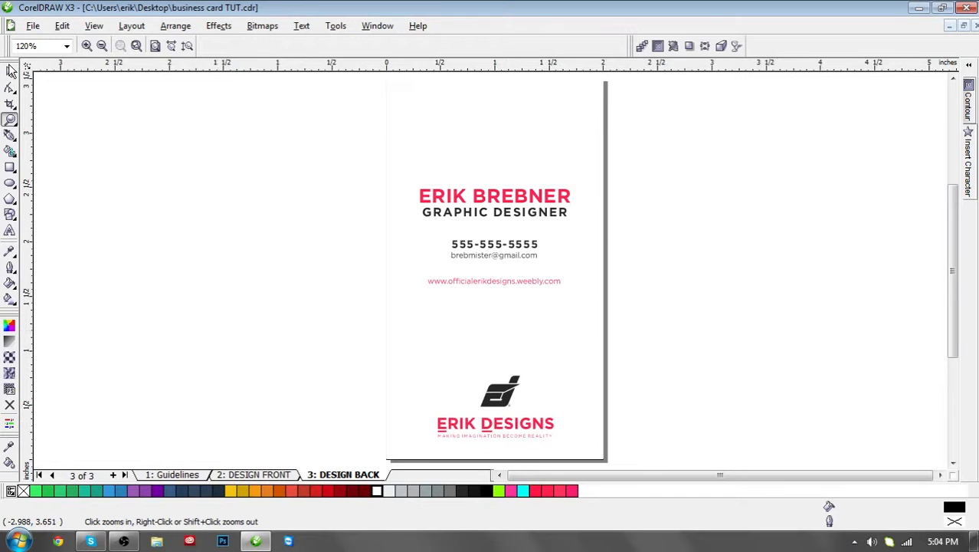
Step: Remove the white background rectangle from the card's back design
{"action": "left_click", "coordinate": [11, 70]}
{"action": "left_click", "coordinate": [485, 162]}
{"action": "left_click", "coordinate": [694, 182]}
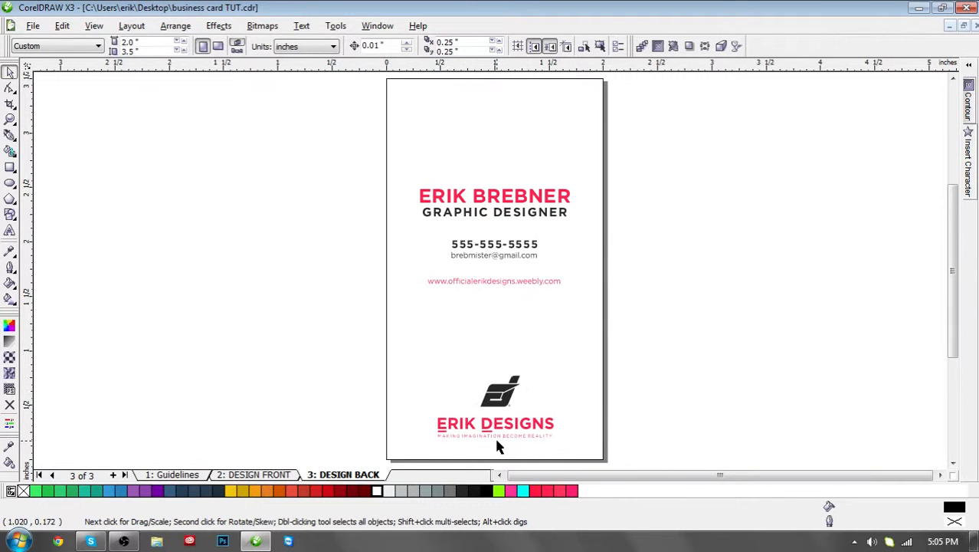
Step: Remove the logo, company name and tagline from the lower part of the back design to show the card without them
{"action": "left_click_drag", "start_coordinate": [360, 365], "coordinate": [648, 444]}
{"action": "key", "text": "Delete"}
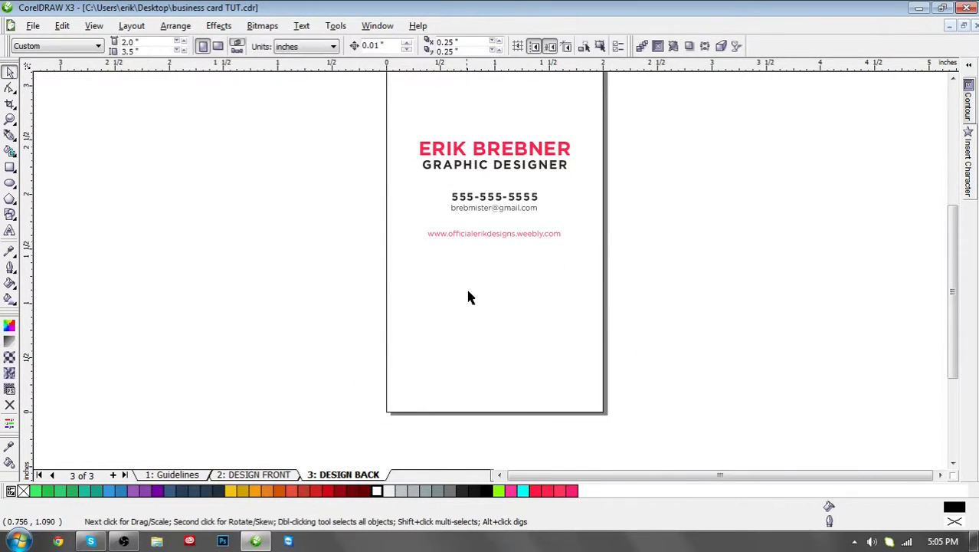
{"action": "scroll", "coordinate": [490, 291], "scroll_direction": "down", "scroll_amount": 2}
{"action": "scroll", "coordinate": [492, 276], "scroll_direction": "up", "scroll_amount": 2}
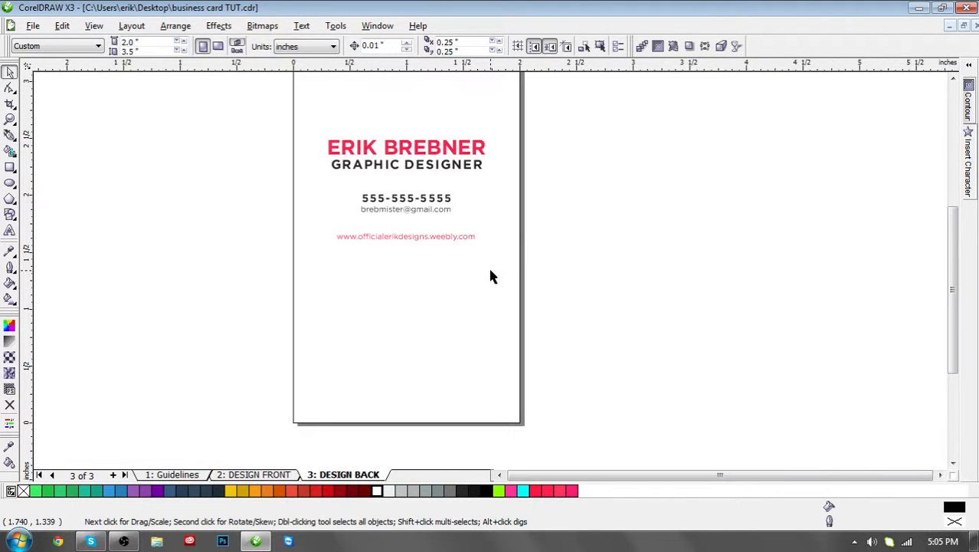
Step: View the front design page once more, and put the removed logo, company name and tagline back on the back design
{"action": "left_click", "coordinate": [259, 472]}
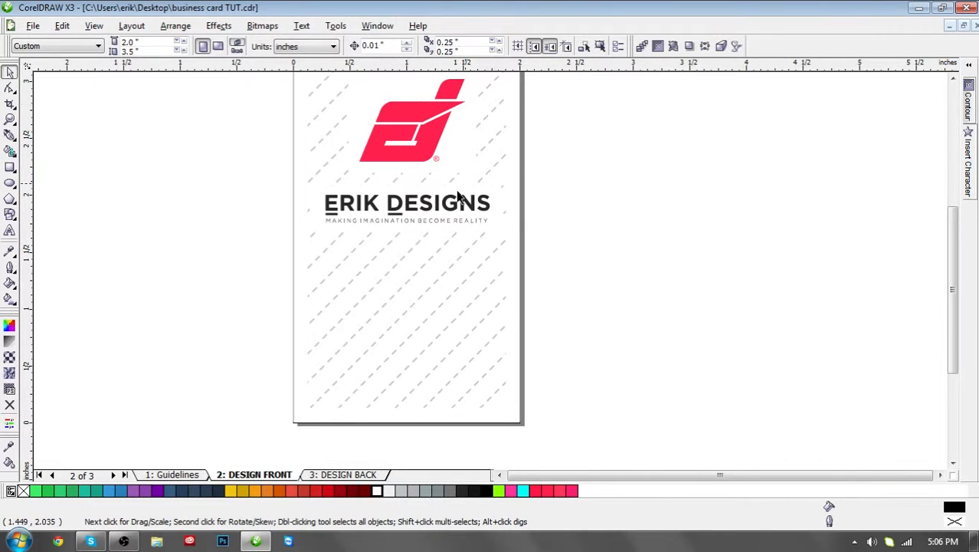
{"action": "left_click", "coordinate": [348, 475]}
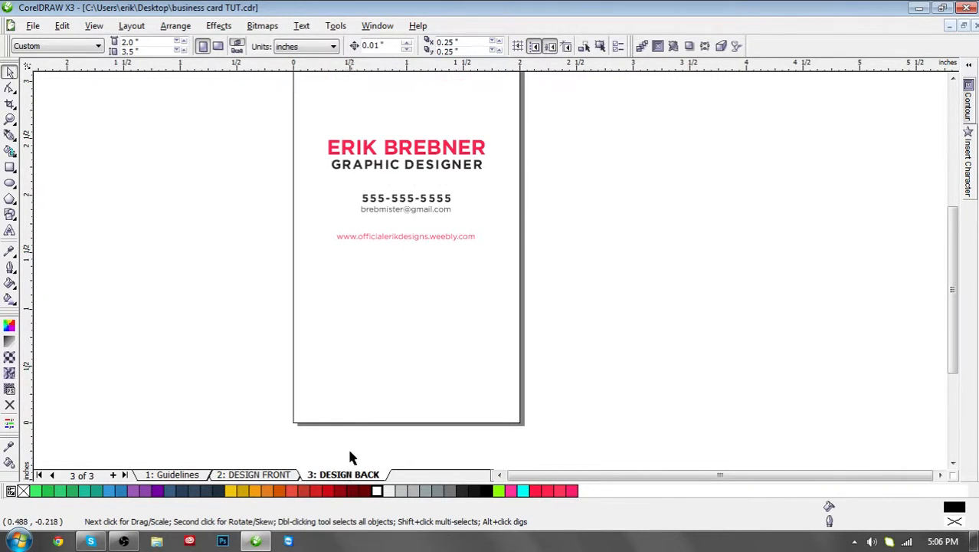
{"action": "key", "text": "ctrl+v"}
{"action": "left_click", "coordinate": [575, 345]}
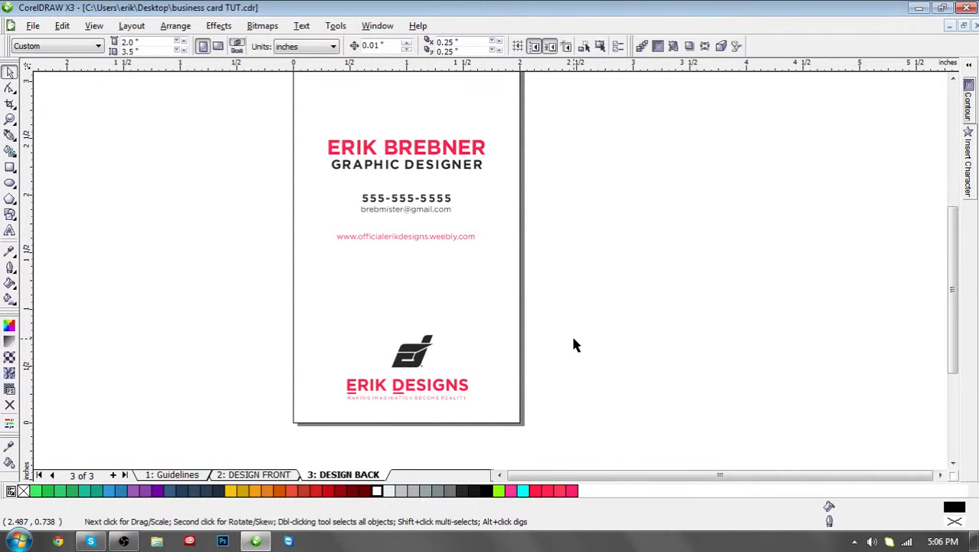
Step: Examine the logo and tagline on the back design up close, and view the card's overall layout
{"action": "scroll", "coordinate": [432, 351], "scroll_direction": "up", "scroll_amount": 1}
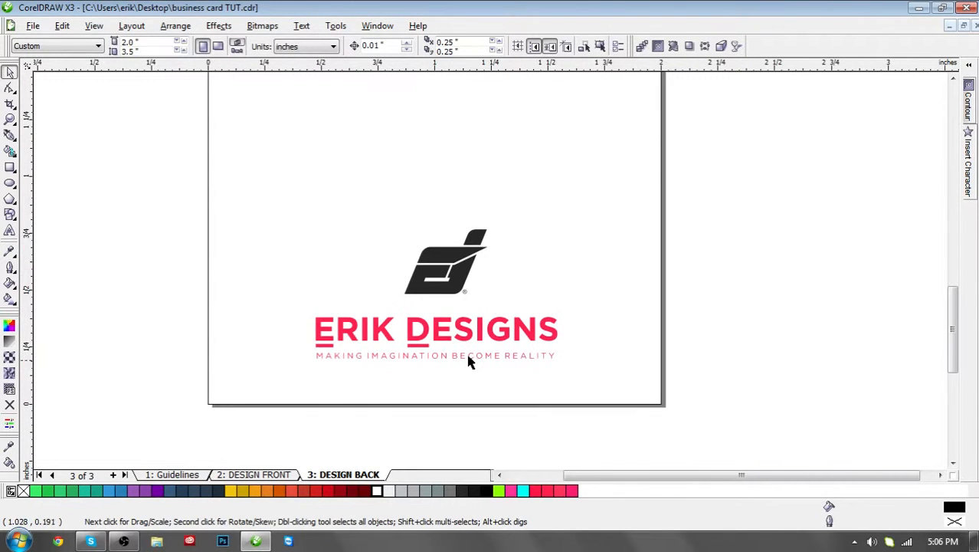
{"action": "scroll", "coordinate": [579, 226], "scroll_direction": "down", "scroll_amount": 1}
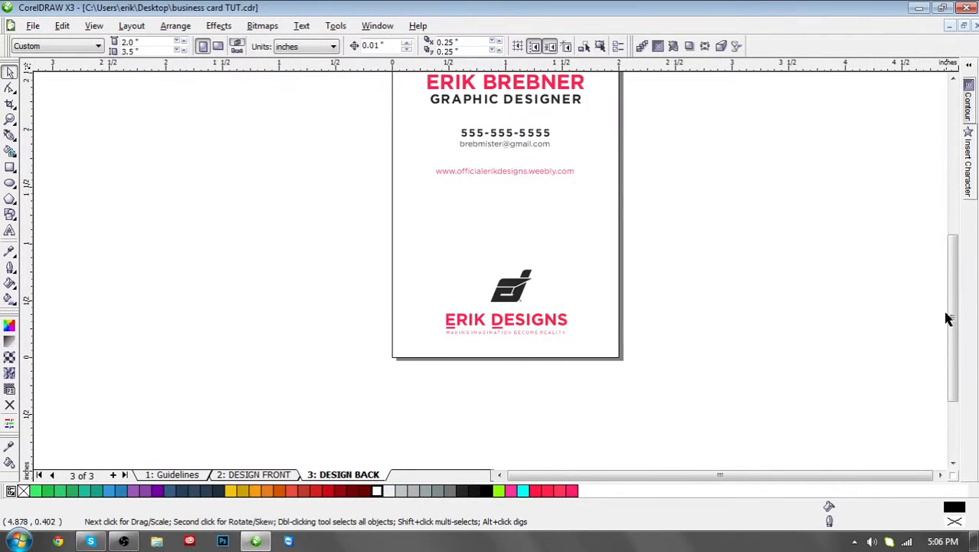
{"action": "left_click_drag", "start_coordinate": [947, 317], "coordinate": [952, 294]}
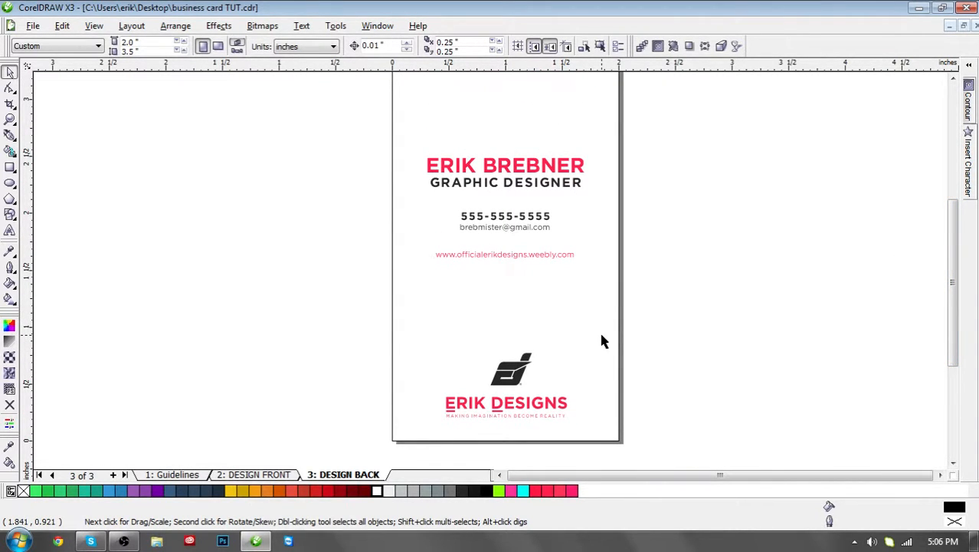
{"action": "scroll", "coordinate": [483, 261], "scroll_direction": "down", "scroll_amount": 1}
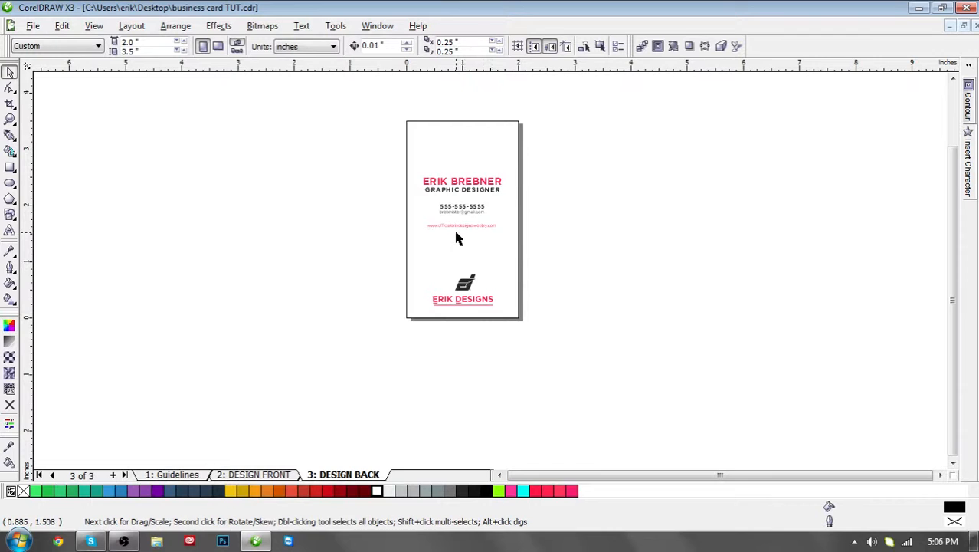
{"action": "scroll", "coordinate": [456, 238], "scroll_direction": "up", "scroll_amount": 1}
{"action": "left_click_drag", "start_coordinate": [956, 333], "coordinate": [950, 323]}
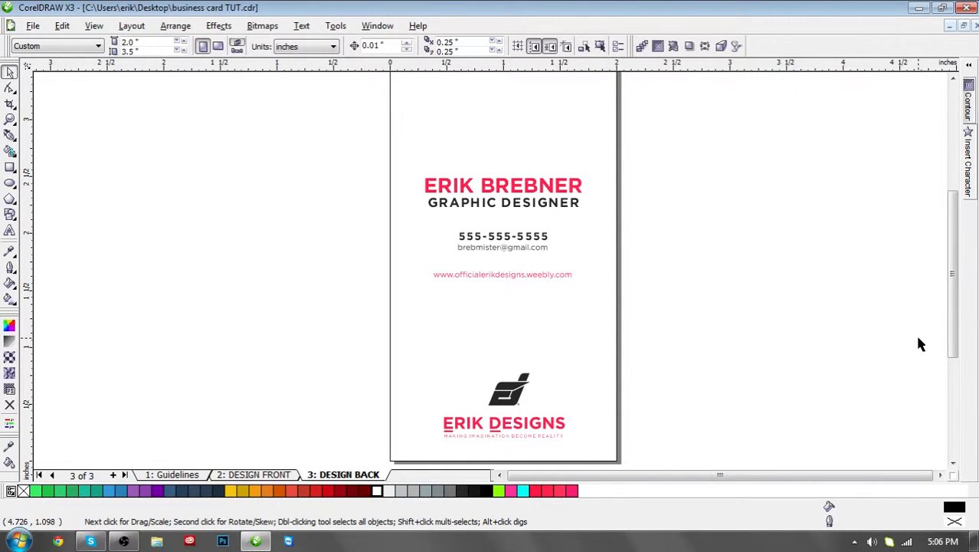
Step: Go through the front design to the Guidelines page and show the whole card template with its bleed and content area
{"action": "left_click", "coordinate": [247, 475]}
{"action": "left_click", "coordinate": [173, 474]}
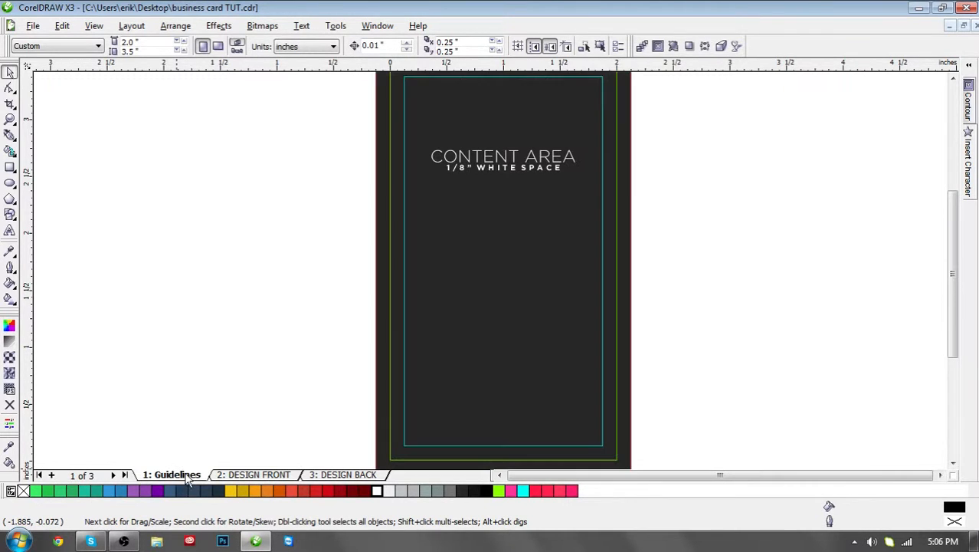
{"action": "scroll", "coordinate": [424, 301], "scroll_direction": "down", "scroll_amount": 2}
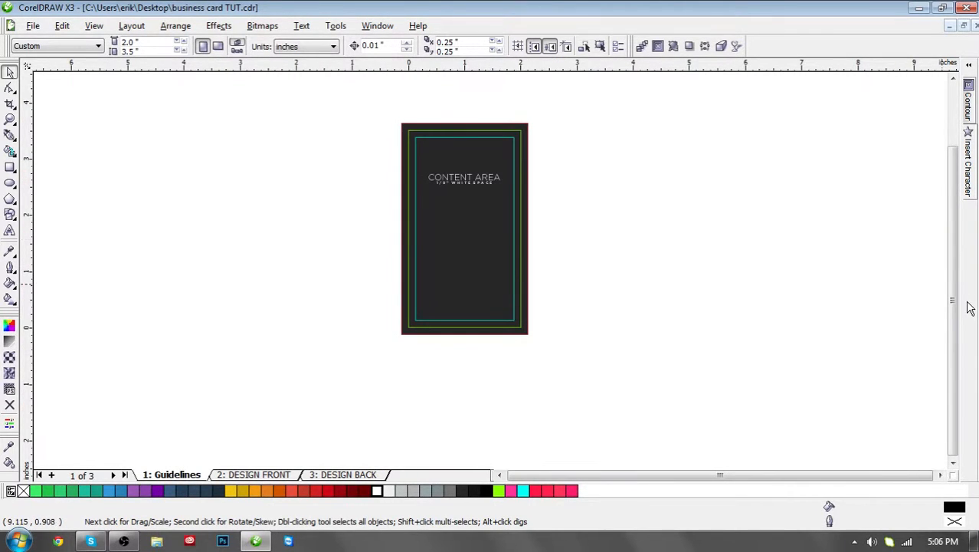
{"action": "key", "text": "z"}
{"action": "left_click_drag", "start_coordinate": [376, 115], "coordinate": [564, 350]}
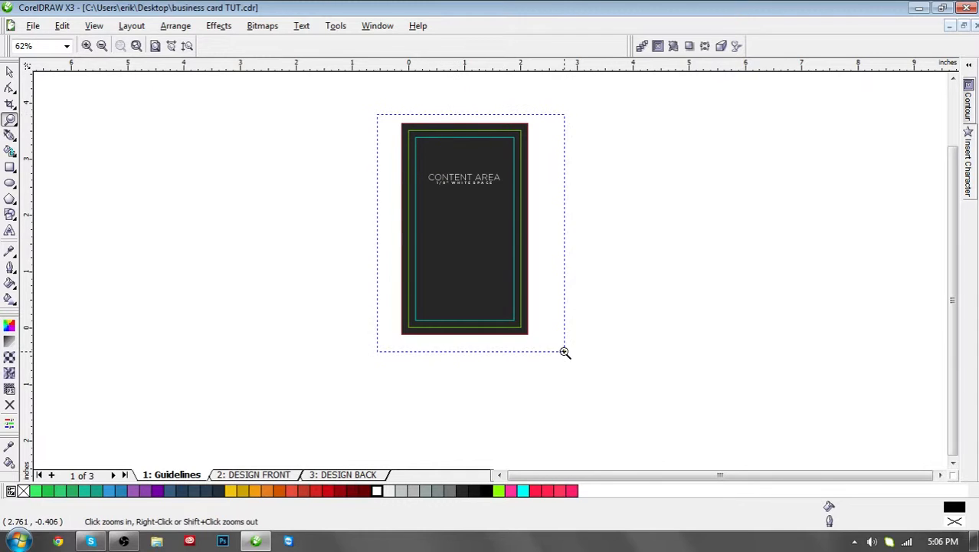
{"action": "left_click", "coordinate": [7, 72]}
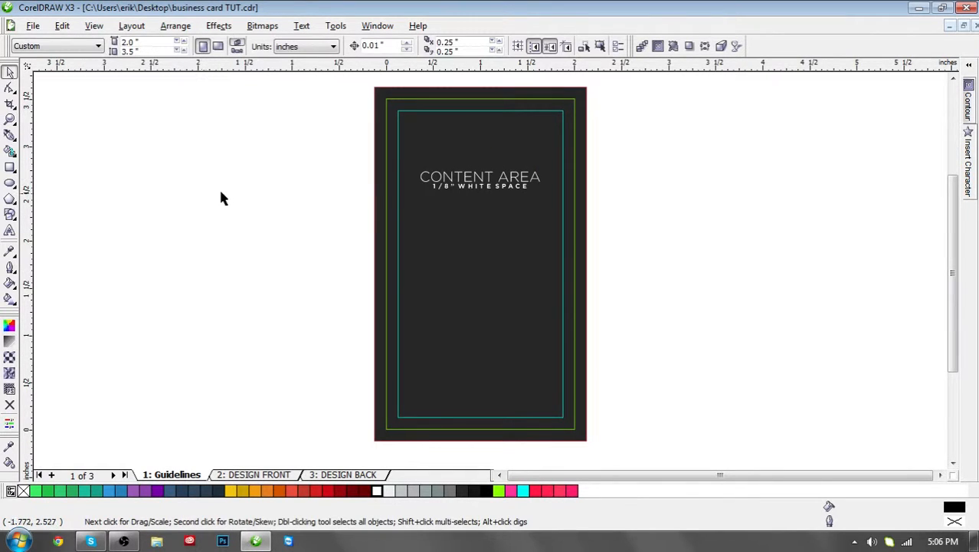